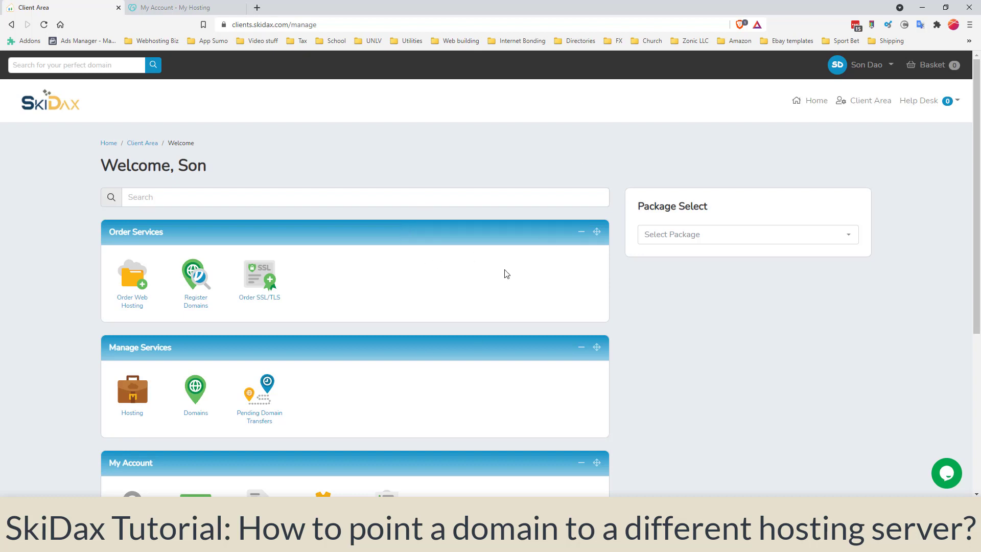
Open the list of registered domains from the client area's service management section.
{"action": "scroll", "coordinate": [474, 339], "scroll_direction": "down", "scroll_amount": 4}
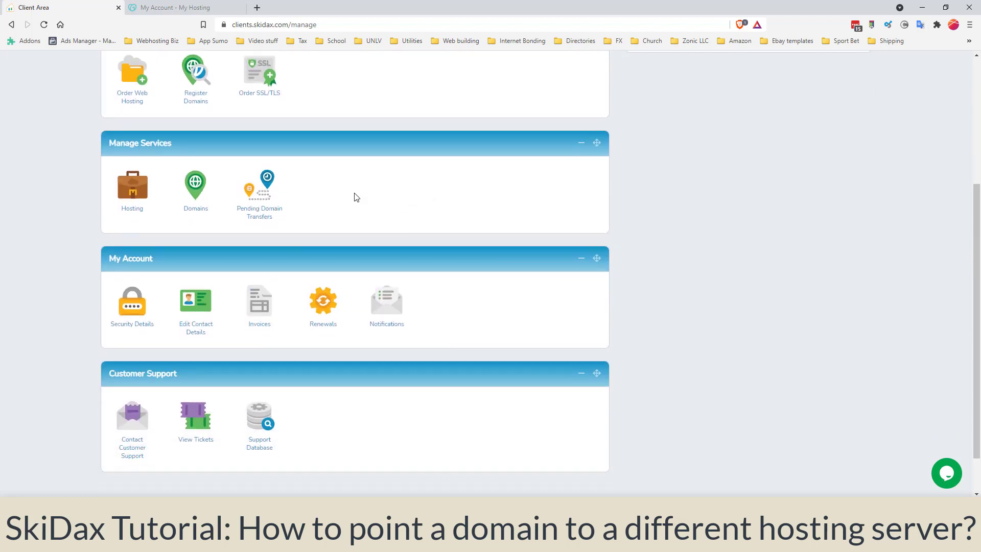
{"action": "scroll", "coordinate": [356, 197], "scroll_direction": "down", "scroll_amount": 1}
{"action": "scroll", "coordinate": [356, 197], "scroll_direction": "up", "scroll_amount": 2}
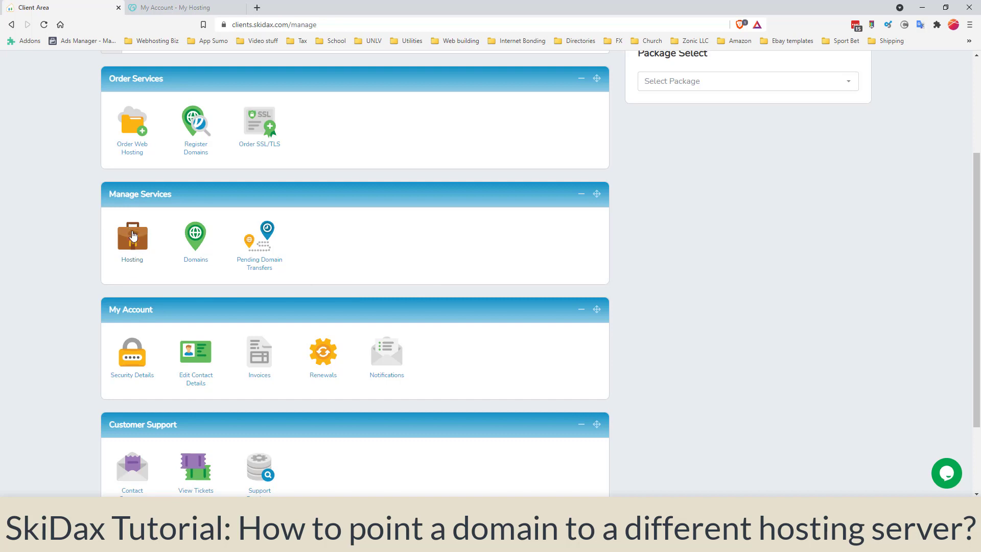
{"action": "left_click", "coordinate": [200, 240]}
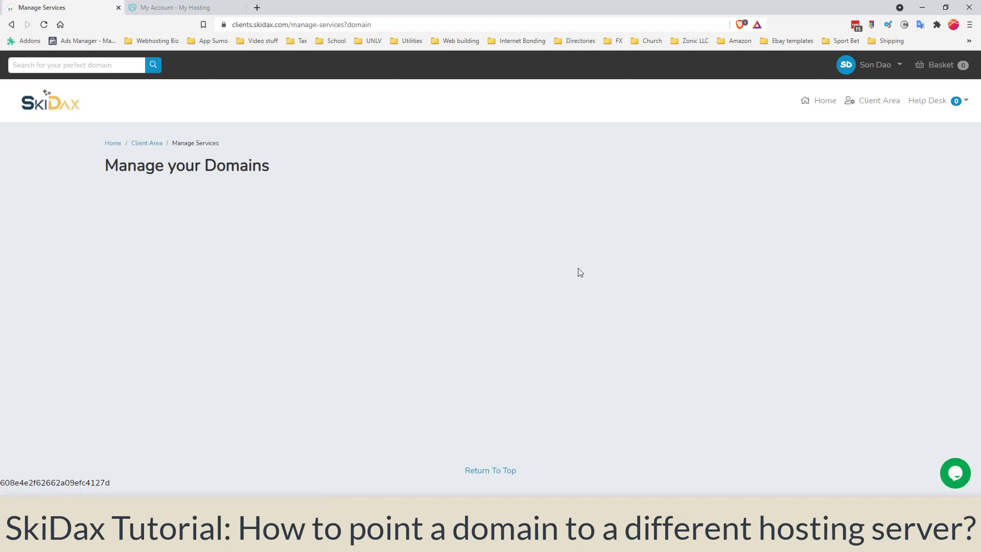
Open the management page of the domain lvbusinessfunding.com.
{"action": "scroll", "coordinate": [581, 272], "scroll_direction": "down", "scroll_amount": 1}
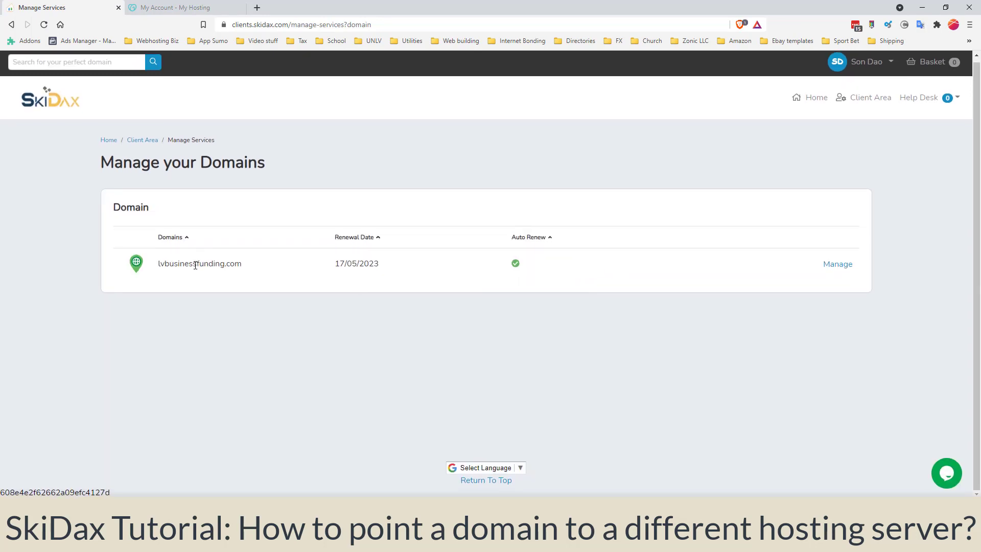
{"action": "left_click_drag", "start_coordinate": [160, 264], "coordinate": [274, 273]}
{"action": "left_click", "coordinate": [871, 264]}
{"action": "left_click", "coordinate": [838, 264]}
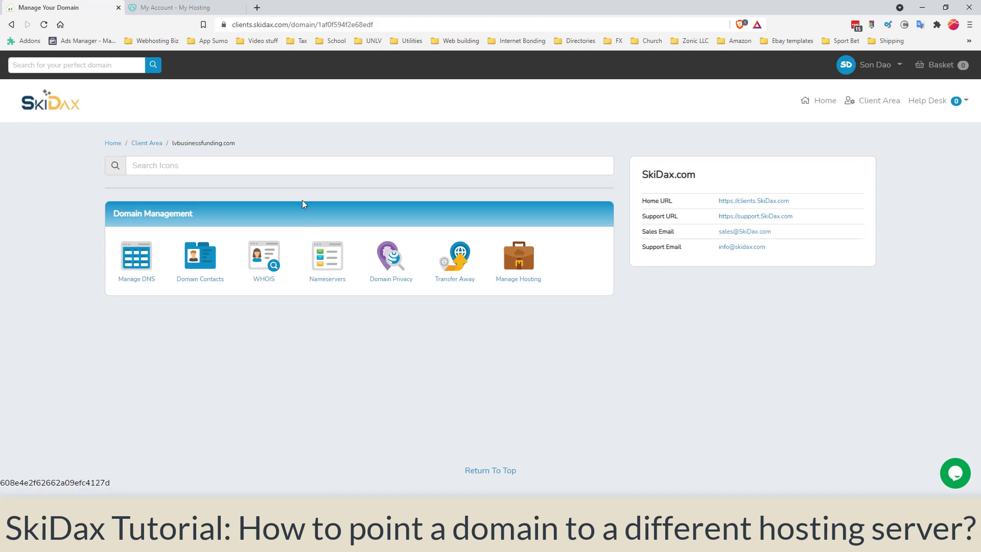
Open the DNS management page for lvbusinessfunding.com.
{"action": "left_click_drag", "start_coordinate": [179, 145], "coordinate": [230, 144]}
{"action": "left_click", "coordinate": [237, 147]}
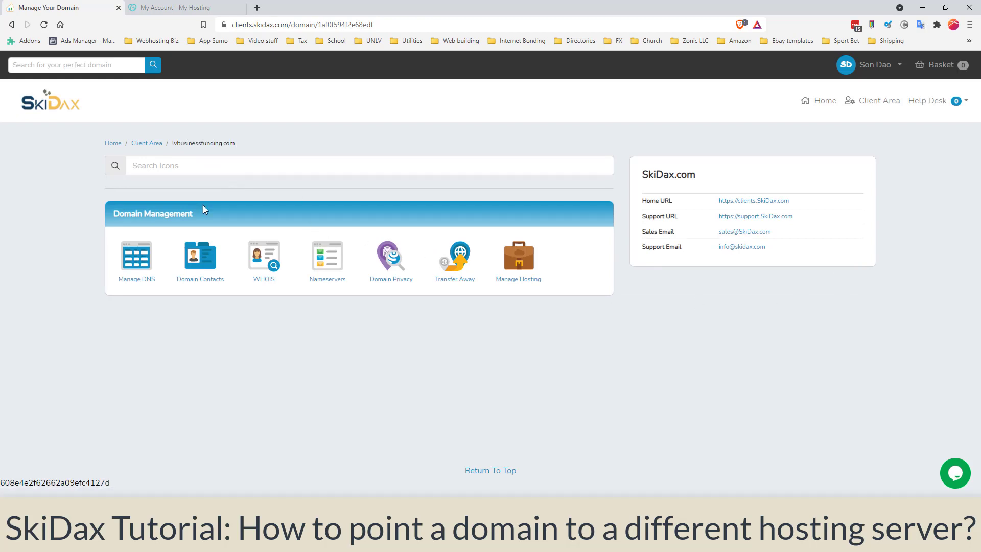
{"action": "left_click", "coordinate": [137, 263]}
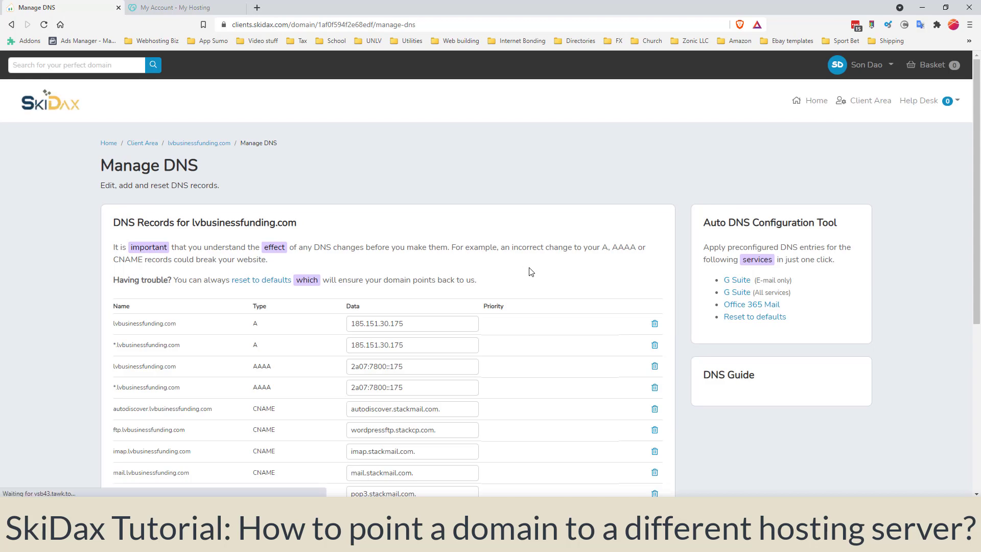
Examine the domain's DNS records, focusing on the name and IP address of the root A record.
{"action": "scroll", "coordinate": [530, 271], "scroll_direction": "down", "scroll_amount": 3}
{"action": "scroll", "coordinate": [530, 269], "scroll_direction": "up", "scroll_amount": 3}
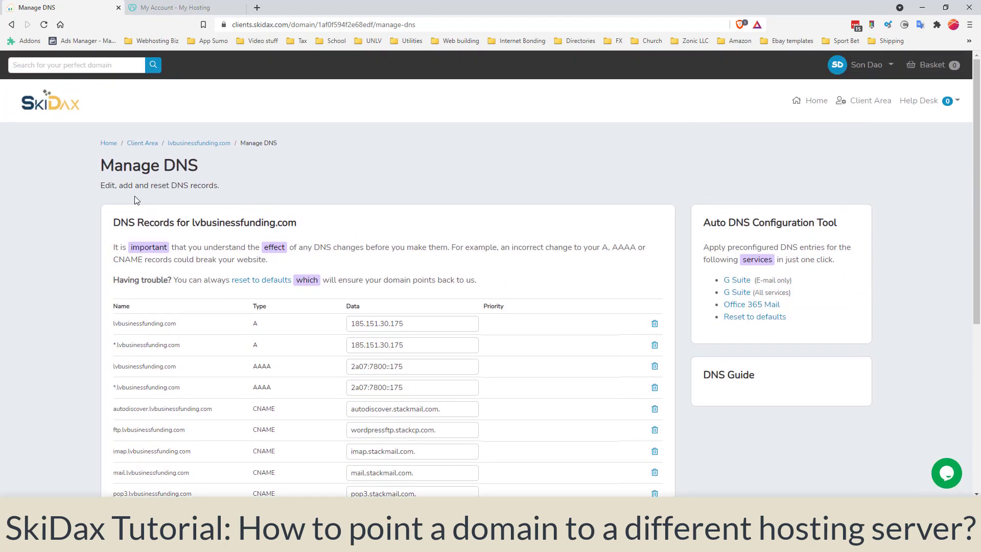
{"action": "left_click_drag", "start_coordinate": [110, 167], "coordinate": [216, 170]}
{"action": "left_click", "coordinate": [273, 251]}
{"action": "scroll", "coordinate": [286, 278], "scroll_direction": "down", "scroll_amount": 3}
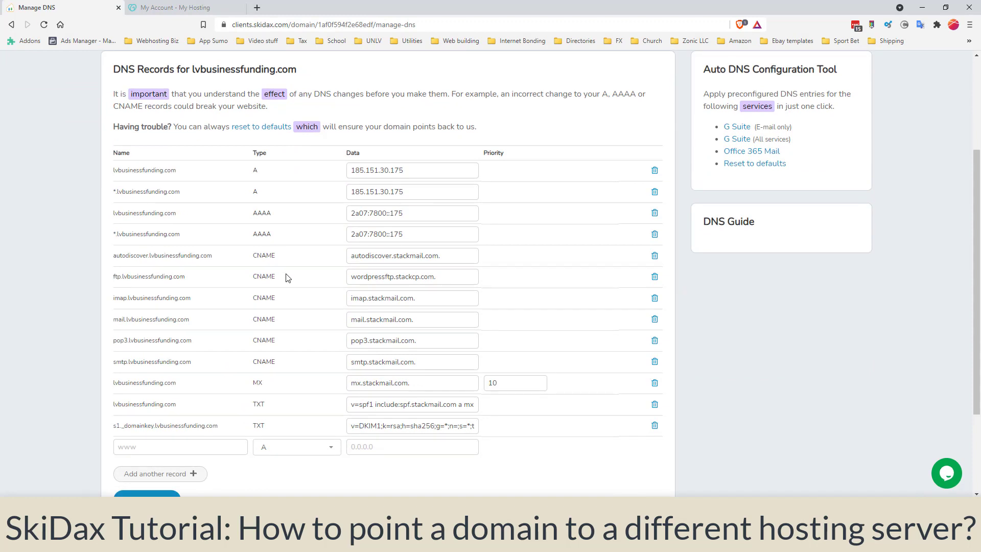
{"action": "scroll", "coordinate": [286, 277], "scroll_direction": "up", "scroll_amount": 1}
{"action": "left_click_drag", "start_coordinate": [177, 221], "coordinate": [116, 223]}
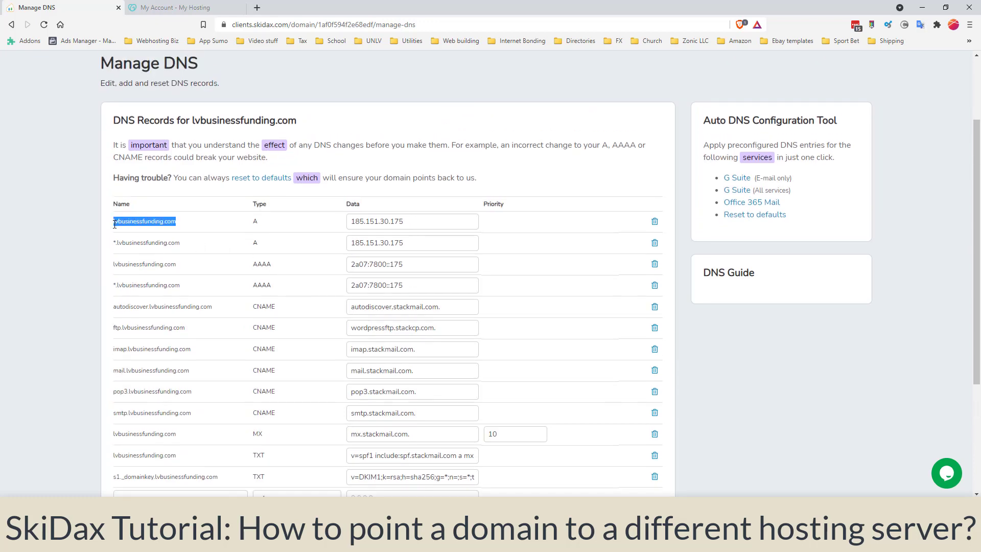
{"action": "left_click", "coordinate": [123, 219]}
{"action": "left_click_drag", "start_coordinate": [116, 222], "coordinate": [177, 223]}
{"action": "left_click_drag", "start_coordinate": [414, 226], "coordinate": [322, 223]}
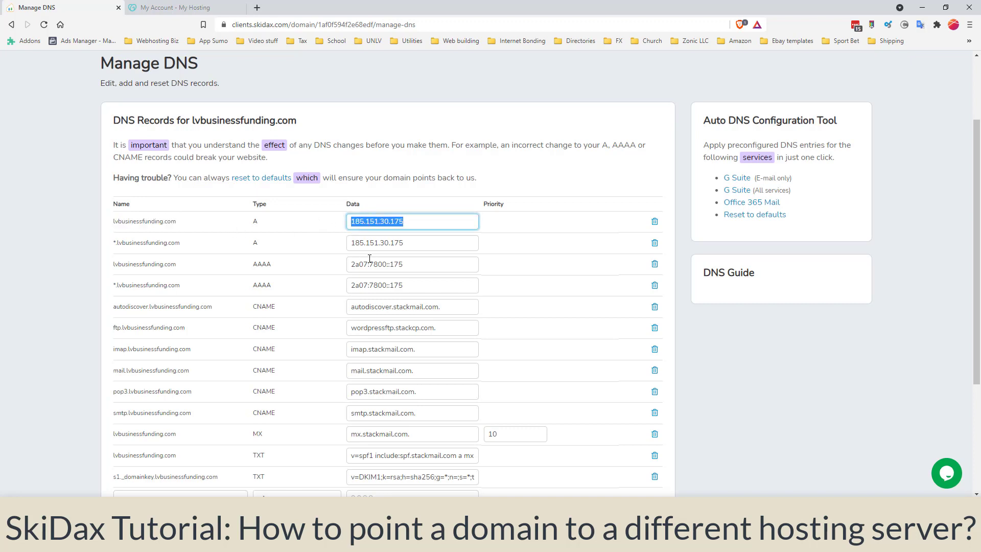
Open the client area in a separate tab and go to the management page of the lvbusinessfunding.com hosting package.
{"action": "scroll", "coordinate": [370, 258], "scroll_direction": "up", "scroll_amount": 2}
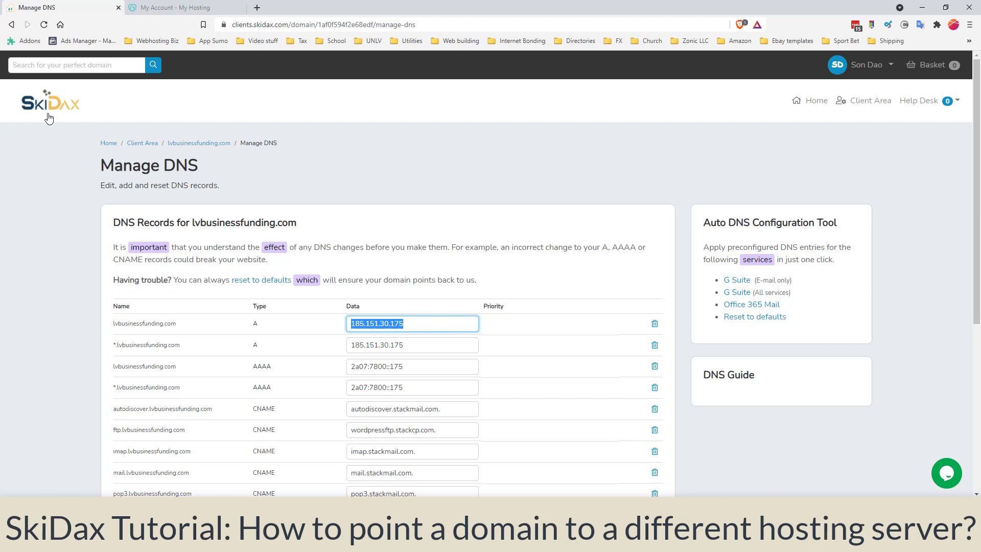
{"action": "right_click", "coordinate": [140, 143]}
{"action": "left_click", "coordinate": [169, 149]}
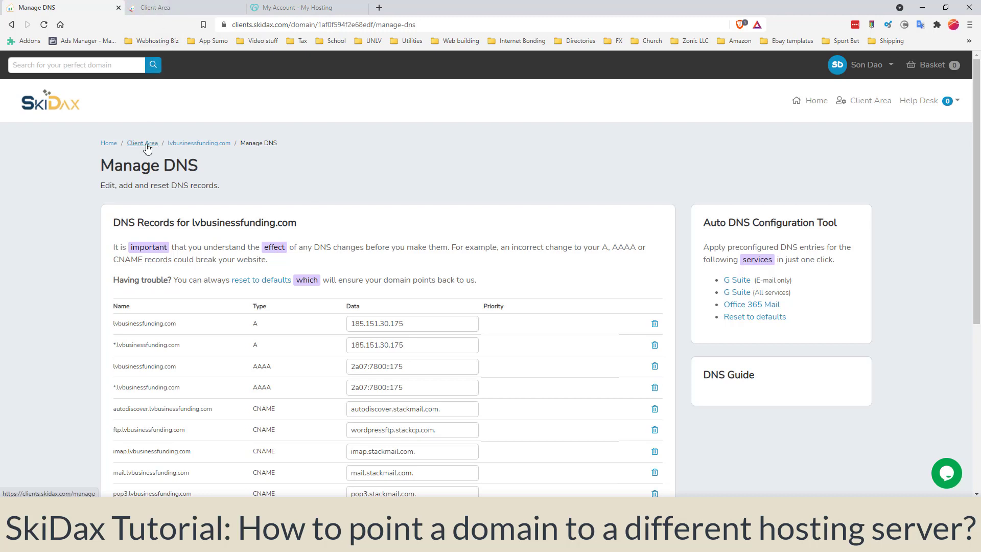
{"action": "left_click", "coordinate": [170, 9]}
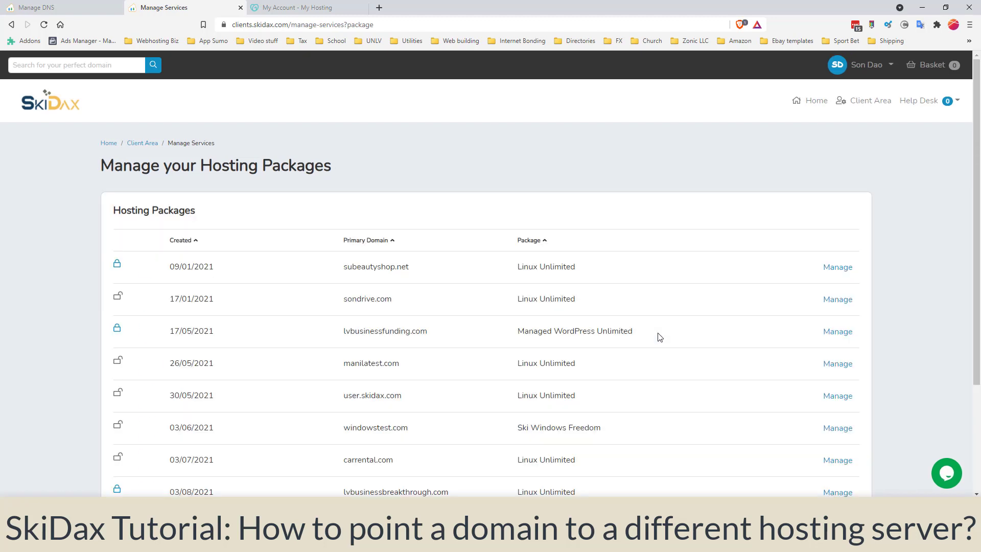
{"action": "left_click", "coordinate": [835, 336]}
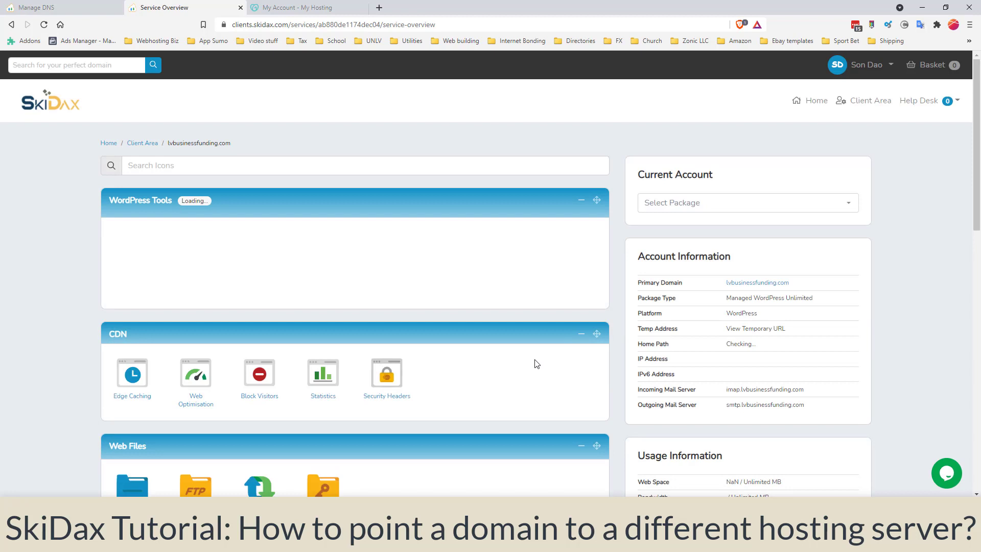
Look up the hosting package's IP address and IPv6 address in its account information.
{"action": "scroll", "coordinate": [825, 352], "scroll_direction": "down", "scroll_amount": 1}
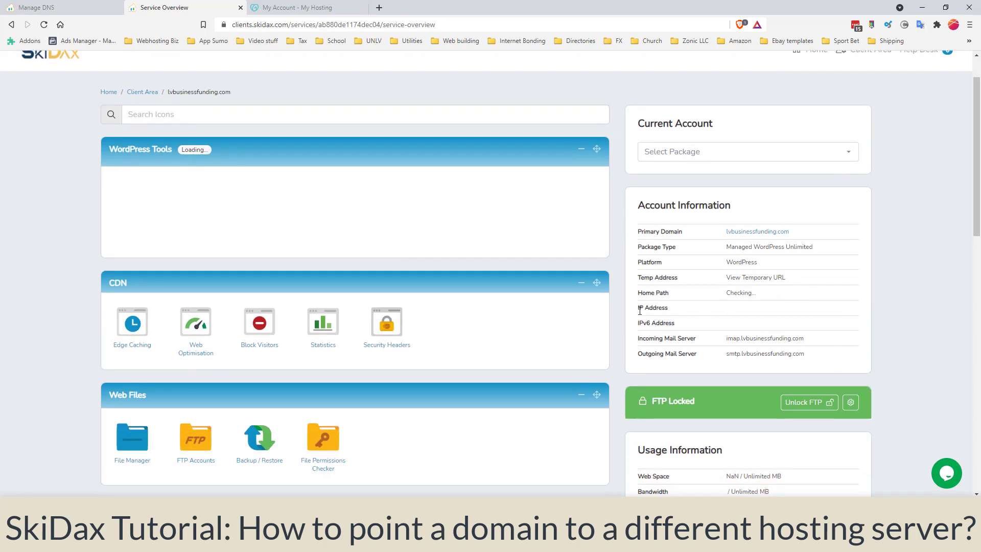
{"action": "left_click_drag", "start_coordinate": [639, 308], "coordinate": [716, 317]}
{"action": "left_click", "coordinate": [773, 310]}
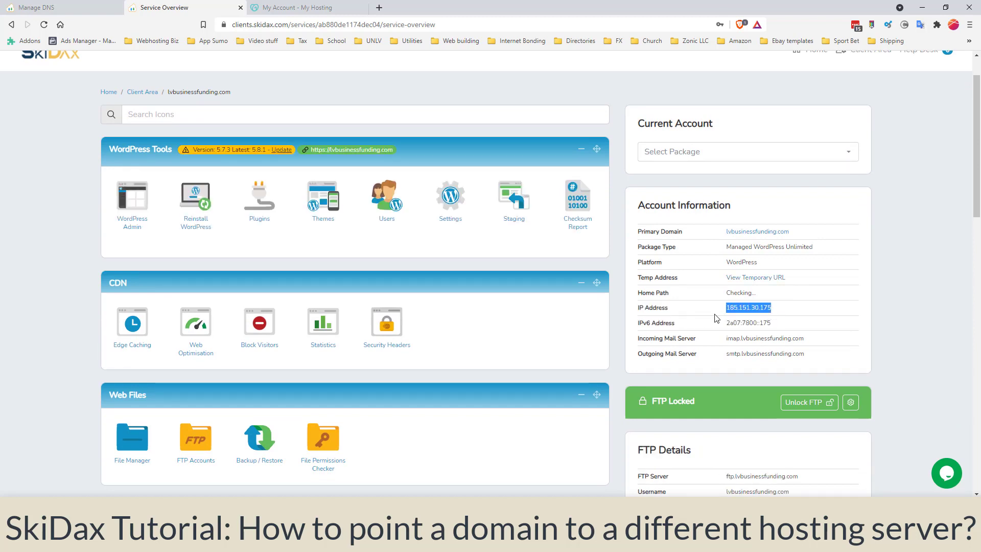
{"action": "left_click", "coordinate": [685, 327]}
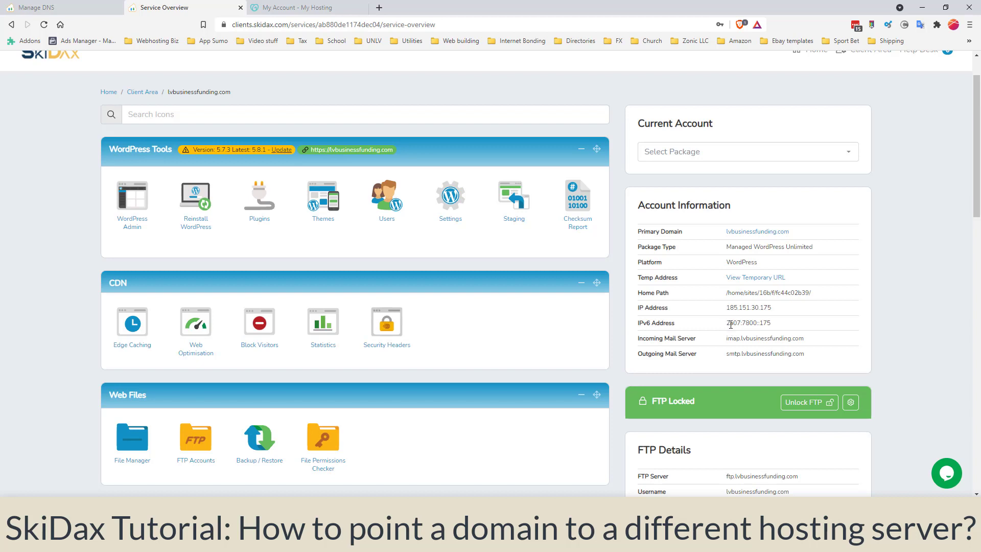
{"action": "left_click_drag", "start_coordinate": [727, 322], "coordinate": [771, 329]}
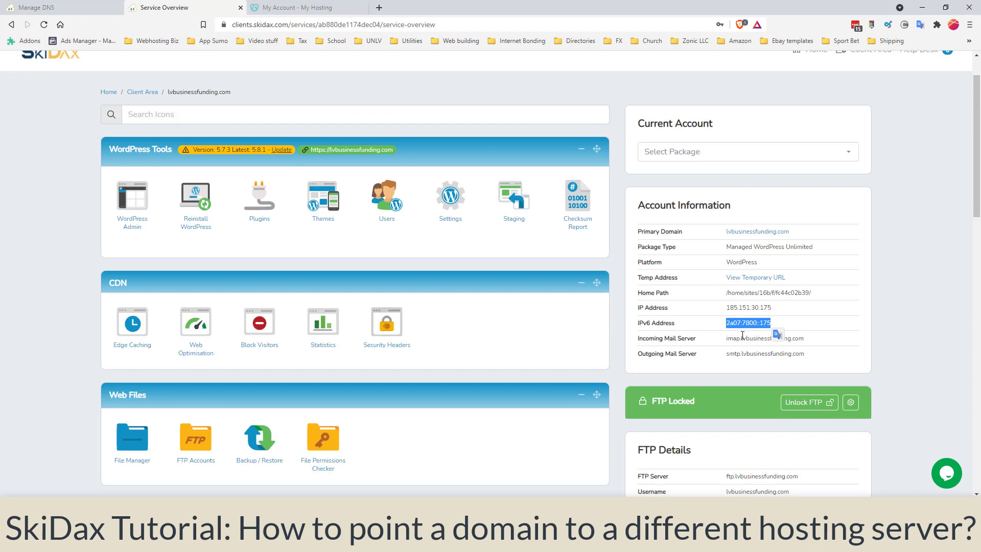
Return to the Manage DNS page and examine the IP addresses in the root and wildcard A records.
{"action": "left_click", "coordinate": [71, 8]}
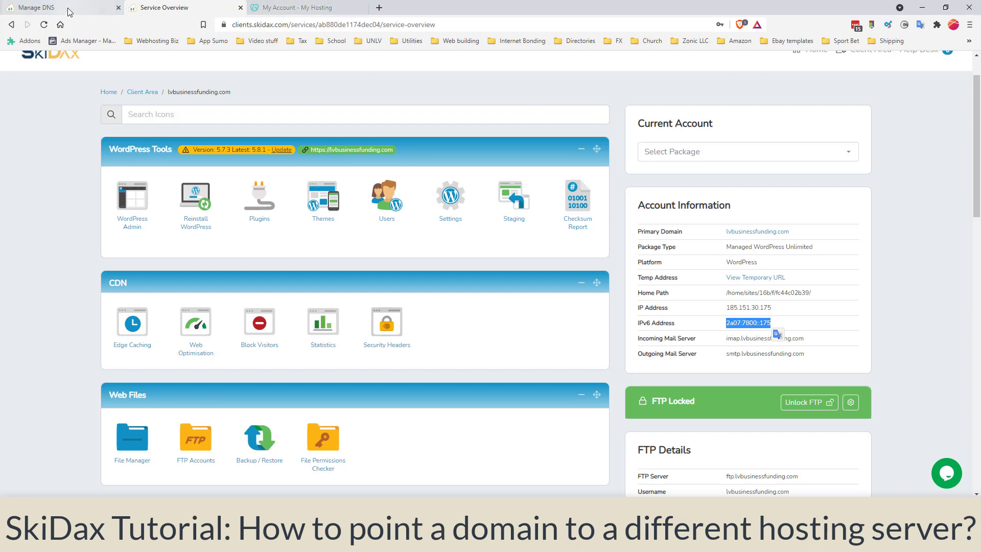
{"action": "scroll", "coordinate": [284, 325], "scroll_direction": "down", "scroll_amount": 1}
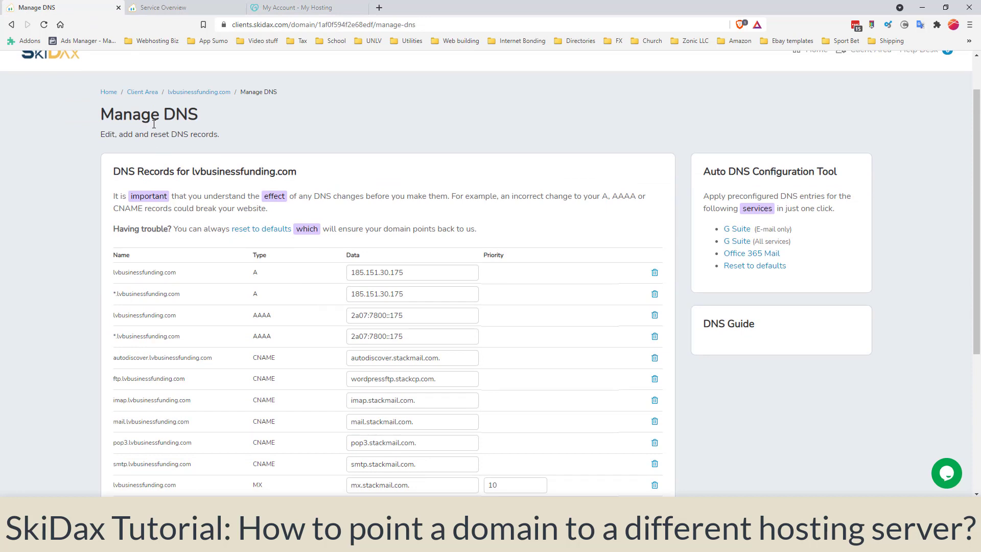
{"action": "left_click_drag", "start_coordinate": [164, 120], "coordinate": [204, 115]}
{"action": "left_click", "coordinate": [190, 116]}
{"action": "left_click", "coordinate": [173, 119]}
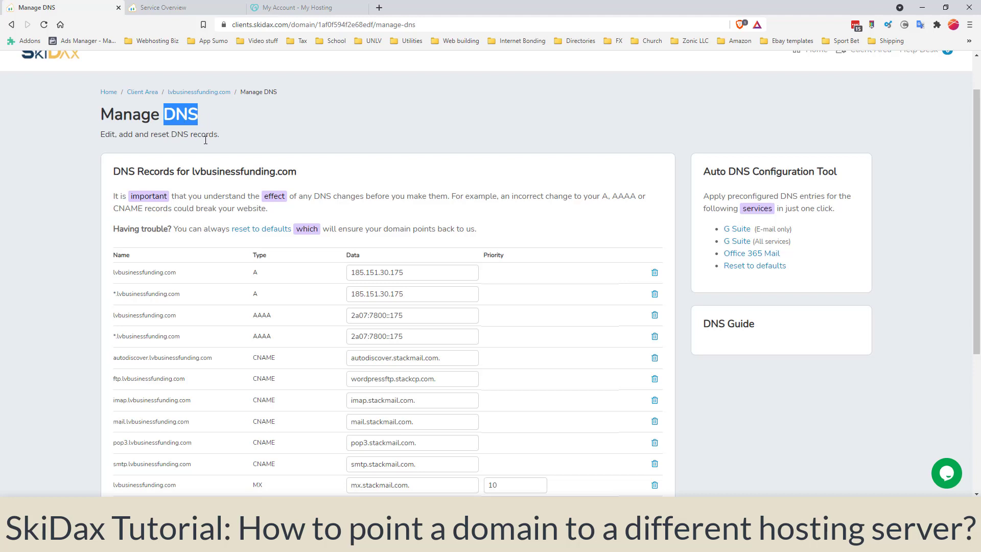
{"action": "scroll", "coordinate": [366, 198], "scroll_direction": "down", "scroll_amount": 3}
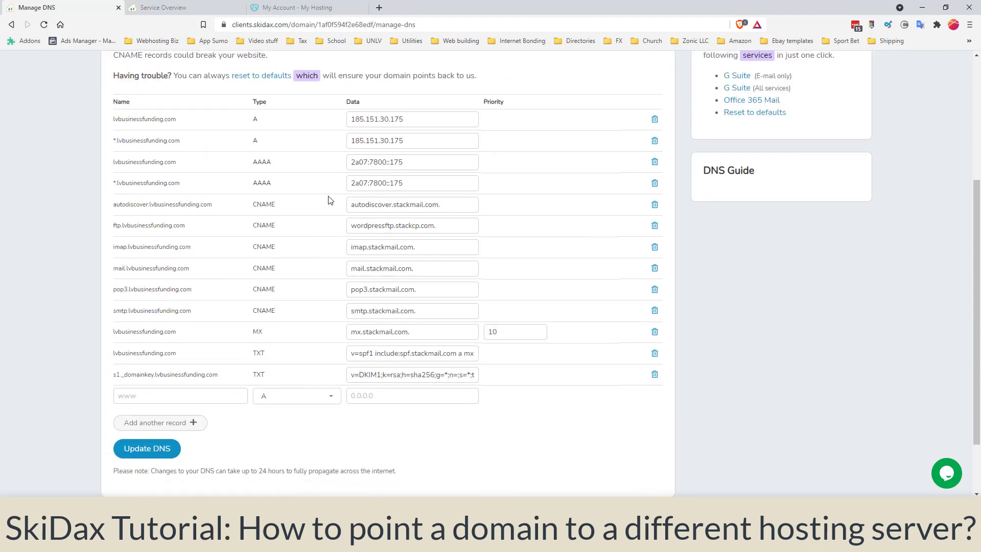
{"action": "scroll", "coordinate": [308, 230], "scroll_direction": "up", "scroll_amount": 2}
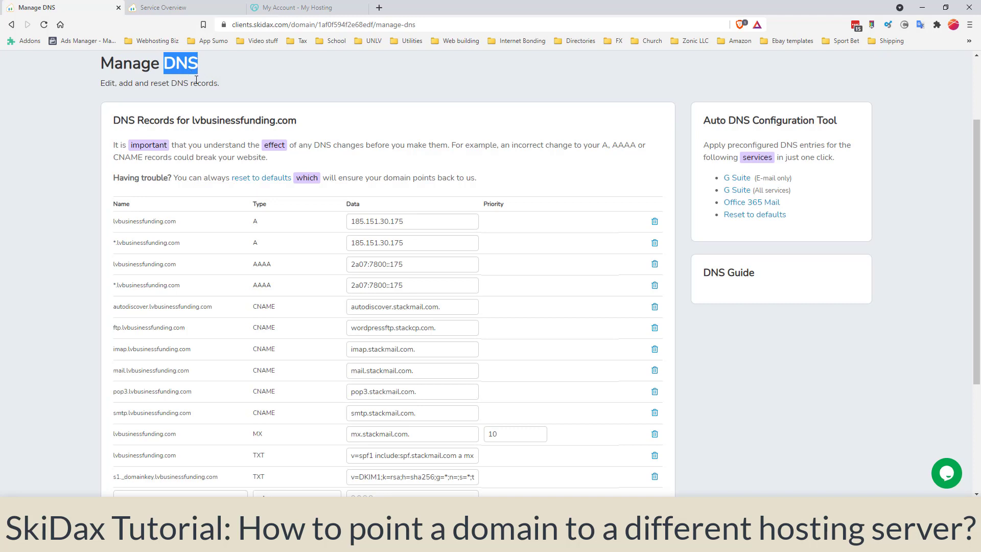
{"action": "scroll", "coordinate": [327, 347], "scroll_direction": "down", "scroll_amount": 1}
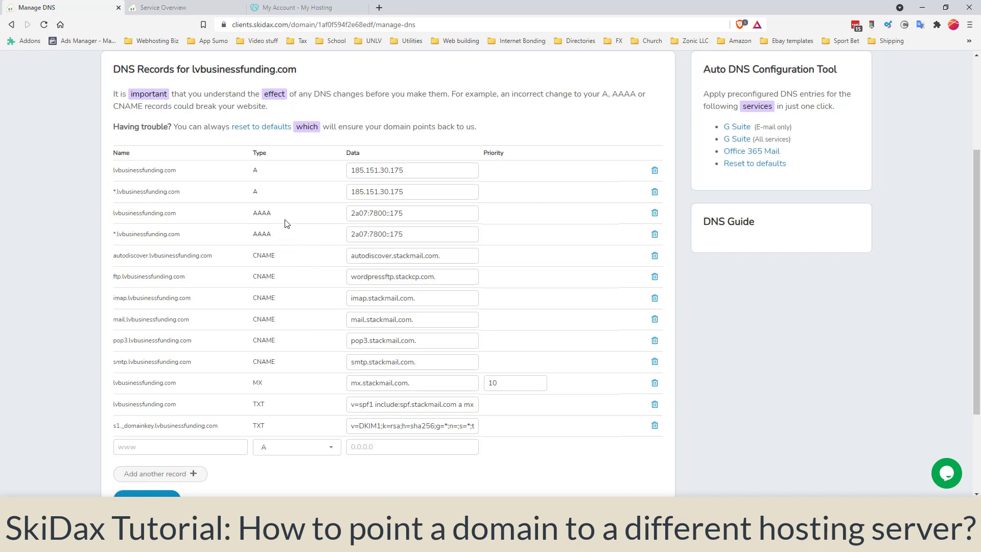
{"action": "scroll", "coordinate": [287, 225], "scroll_direction": "up", "scroll_amount": 1}
{"action": "triple_click", "coordinate": [416, 225]}
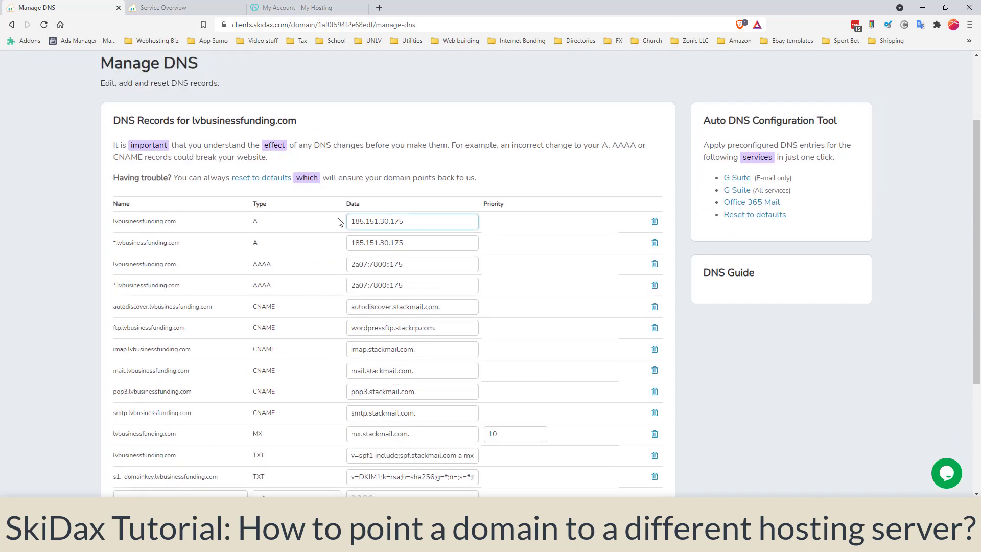
{"action": "triple_click", "coordinate": [411, 245]}
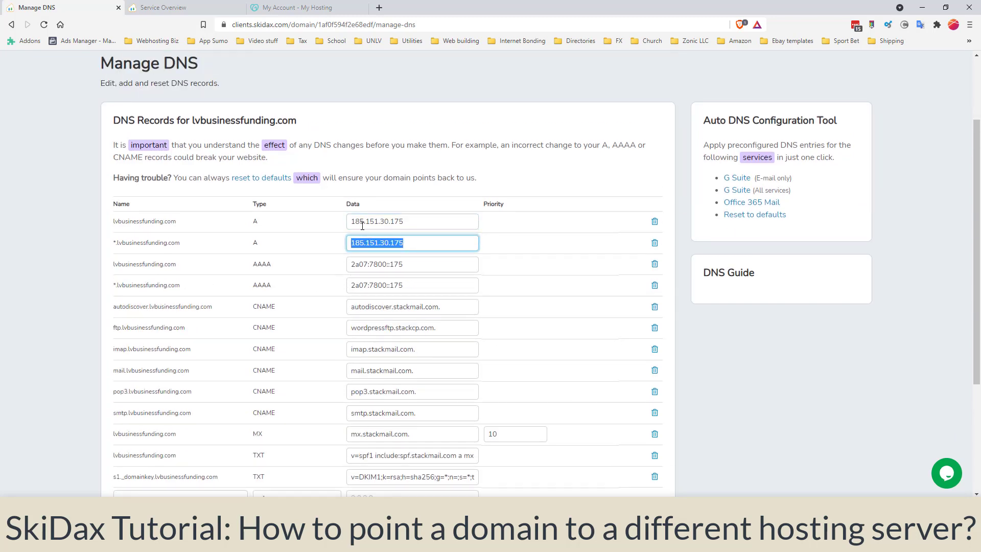
Fill in a new DNS record with the name @ and type A, leaving its data field ready for input.
{"action": "scroll", "coordinate": [240, 276], "scroll_direction": "down", "scroll_amount": 4}
{"action": "left_click", "coordinate": [181, 322]}
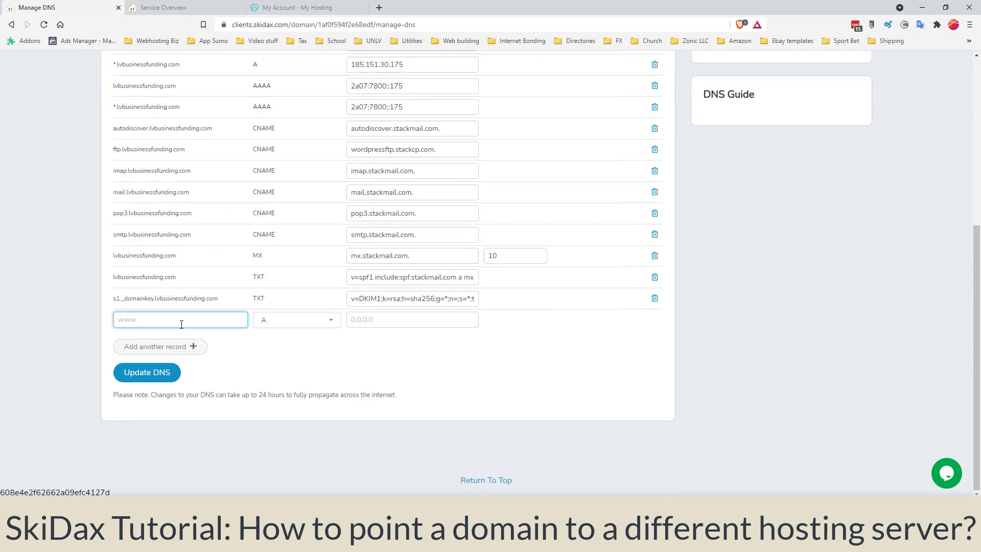
{"action": "type", "text": "@"}
{"action": "left_click", "coordinate": [278, 322]}
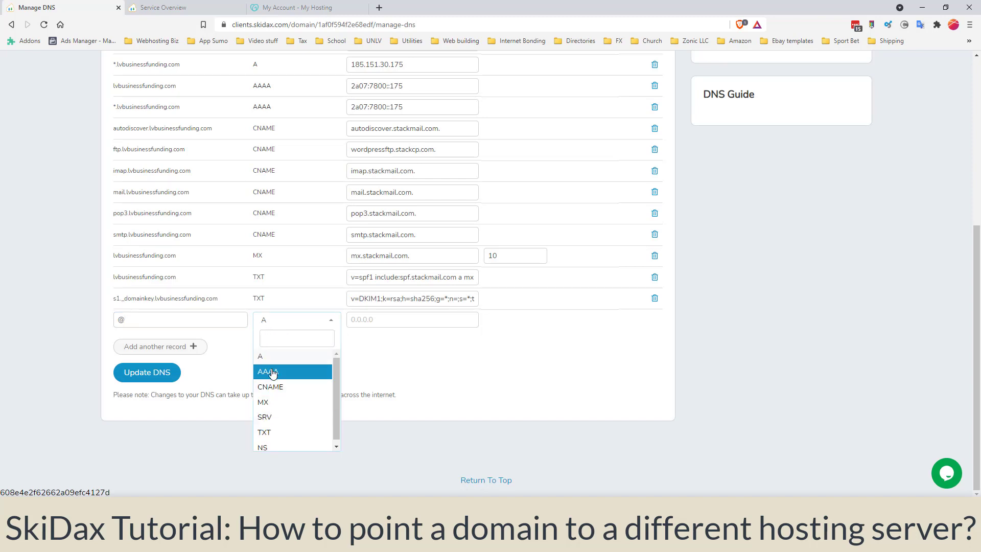
{"action": "left_click", "coordinate": [307, 357]}
{"action": "left_click", "coordinate": [379, 320]}
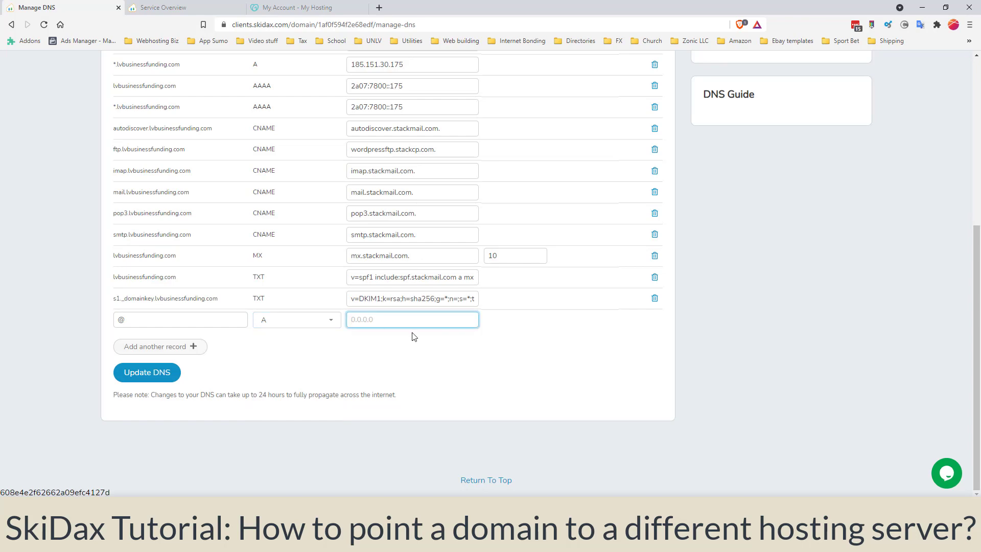
Review the existing A and AAAA records for comparison with the new record row.
{"action": "scroll", "coordinate": [417, 340], "scroll_direction": "up", "scroll_amount": 3}
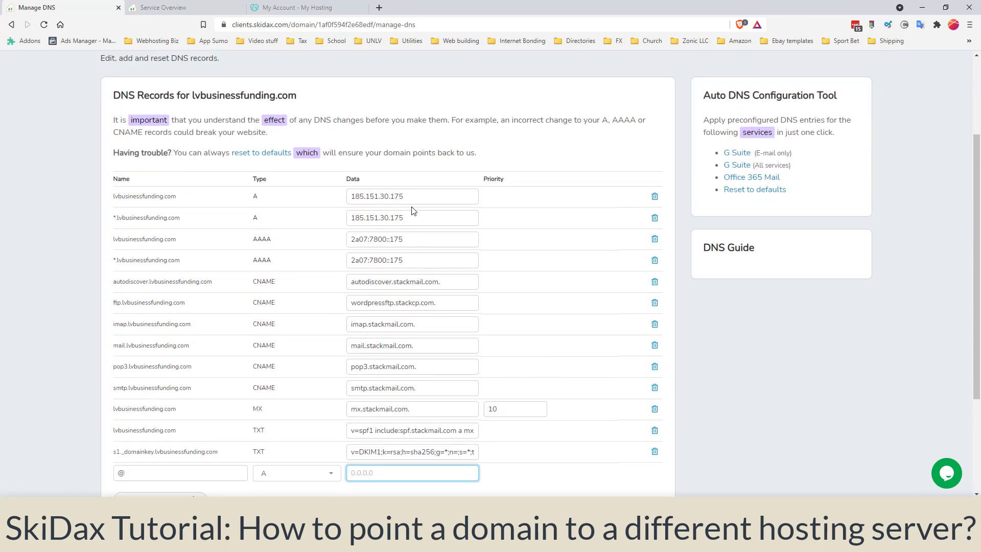
{"action": "scroll", "coordinate": [401, 436], "scroll_direction": "down", "scroll_amount": 2}
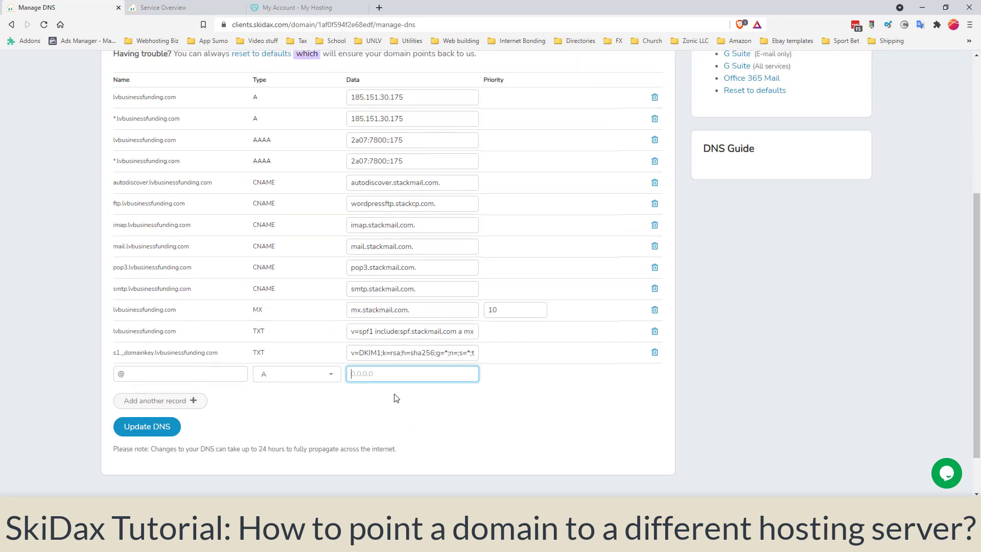
{"action": "scroll", "coordinate": [395, 398], "scroll_direction": "up", "scroll_amount": 1}
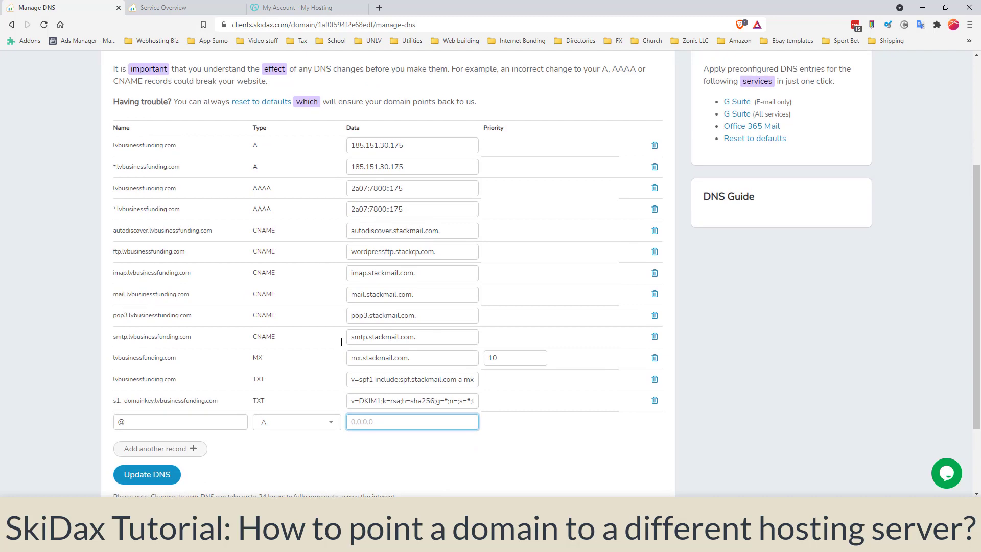
{"action": "double_click", "coordinate": [272, 190]}
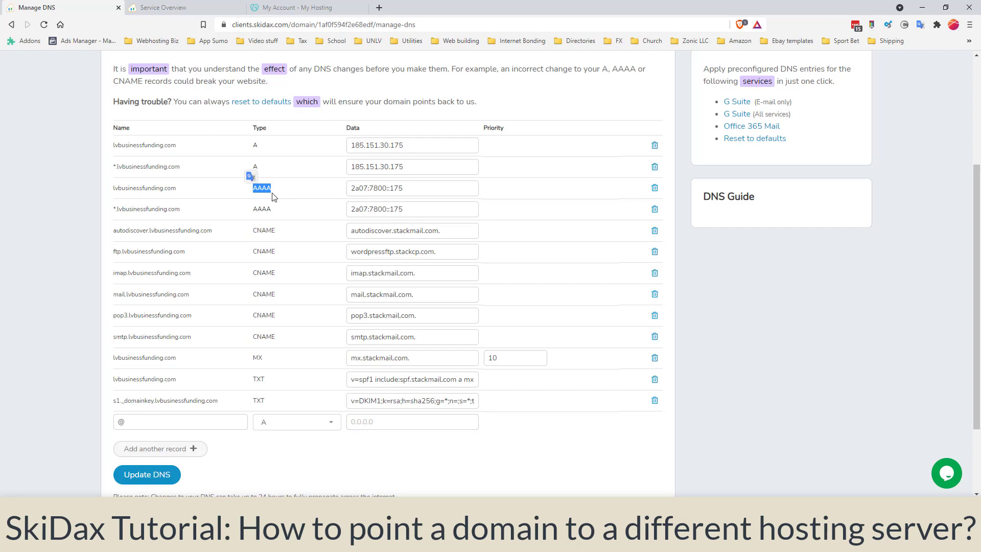
{"action": "left_click", "coordinate": [276, 194]}
{"action": "scroll", "coordinate": [309, 422], "scroll_direction": "down", "scroll_amount": 2}
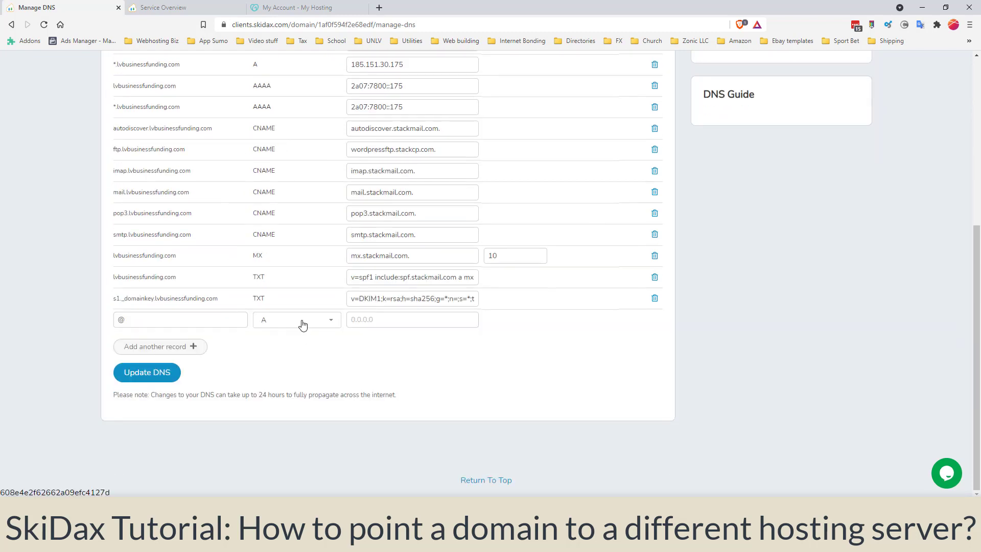
Set the new record's type to AAAA and check the package's IPv6 address on the Service Overview page, returning to Manage DNS.
{"action": "left_click", "coordinate": [305, 323]}
{"action": "left_click", "coordinate": [288, 372]}
{"action": "scroll", "coordinate": [385, 188], "scroll_direction": "up", "scroll_amount": 2}
{"action": "left_click", "coordinate": [168, 8]}
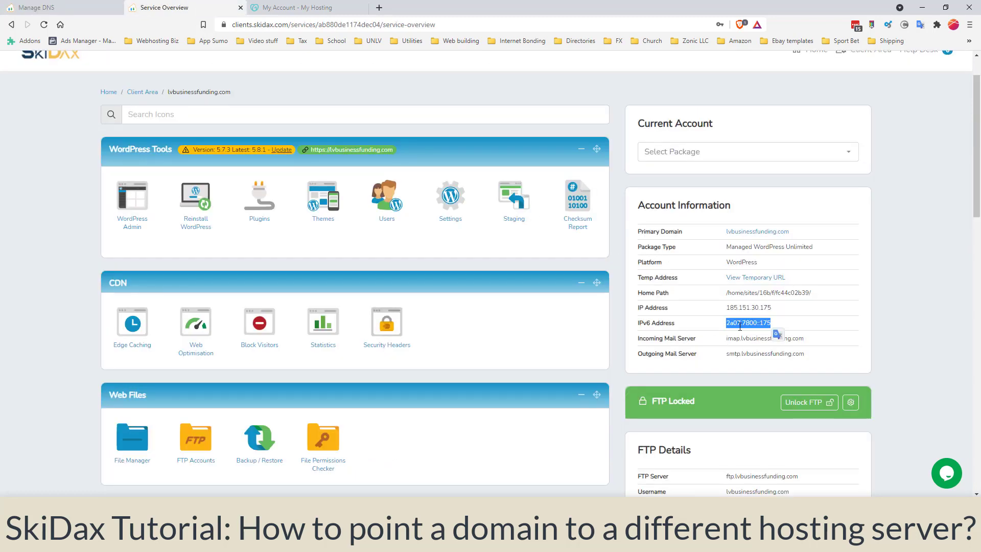
{"action": "left_click", "coordinate": [82, 11]}
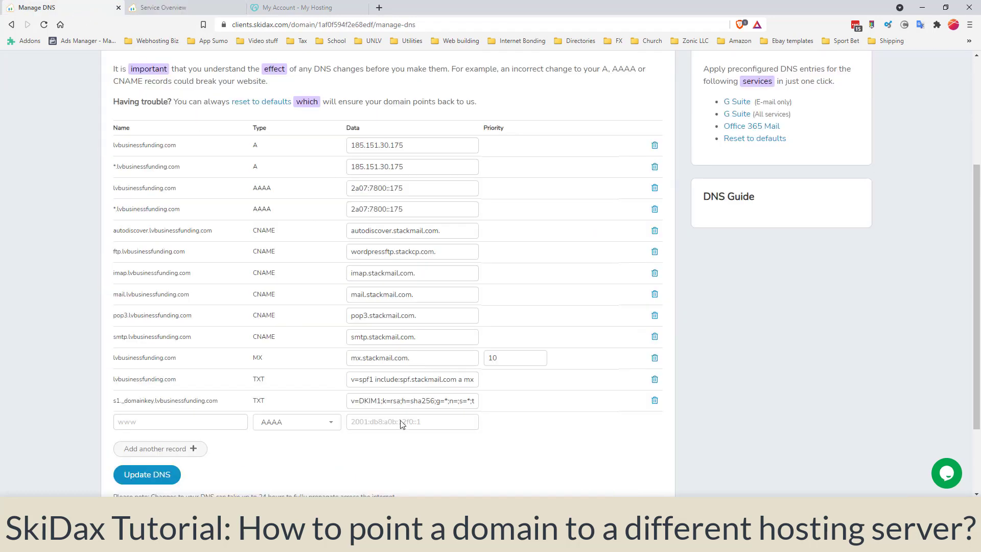
Set the new DNS record's type to A.
{"action": "left_click", "coordinate": [358, 422]}
{"action": "left_click", "coordinate": [201, 426]}
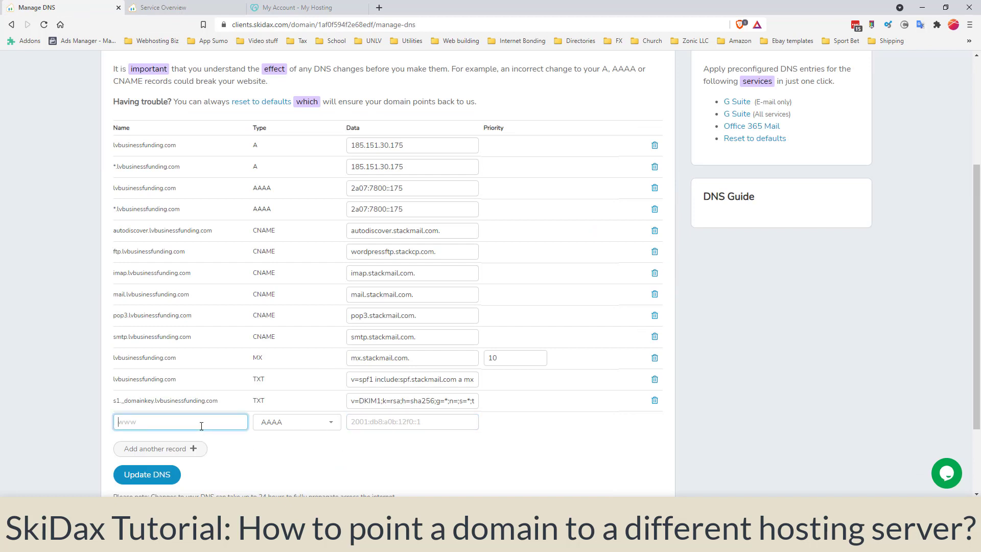
{"action": "left_click", "coordinate": [309, 433]}
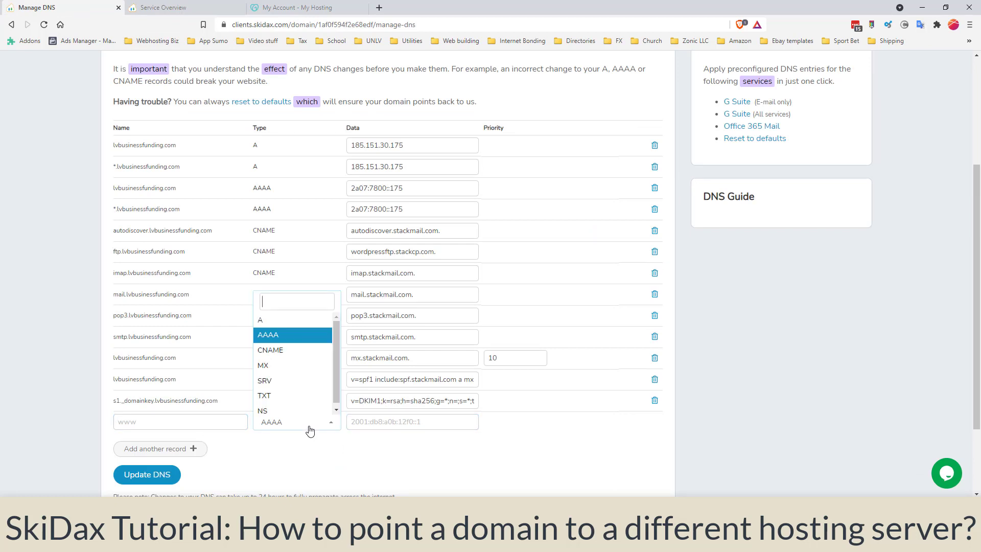
{"action": "left_click", "coordinate": [299, 320]}
{"action": "scroll", "coordinate": [375, 462], "scroll_direction": "up", "scroll_amount": 3}
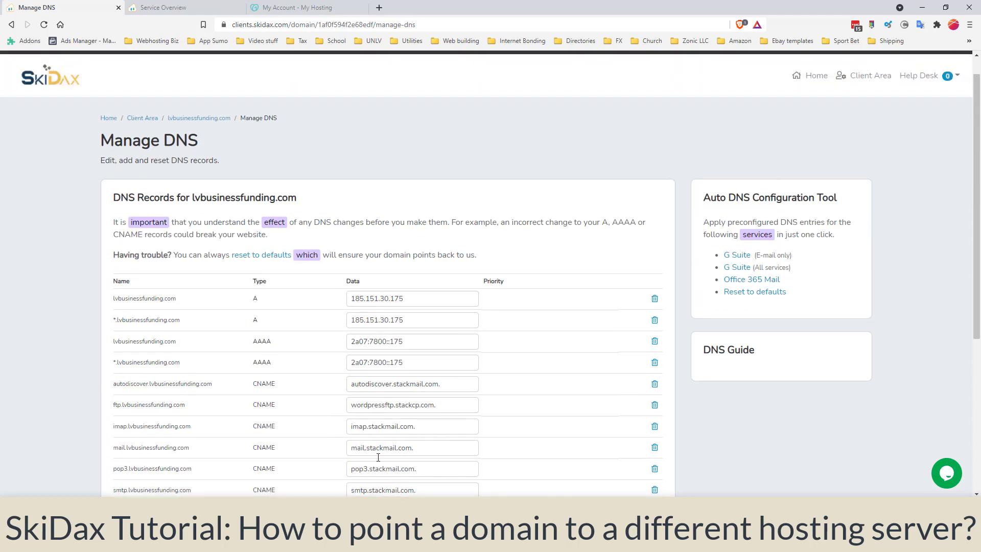
{"action": "scroll", "coordinate": [377, 447], "scroll_direction": "down", "scroll_amount": 3}
Switch to GoDaddy, open the lvdirectprinting.com cPanel hosting, and look up its IP address in the server settings.
{"action": "left_click", "coordinate": [298, 7]}
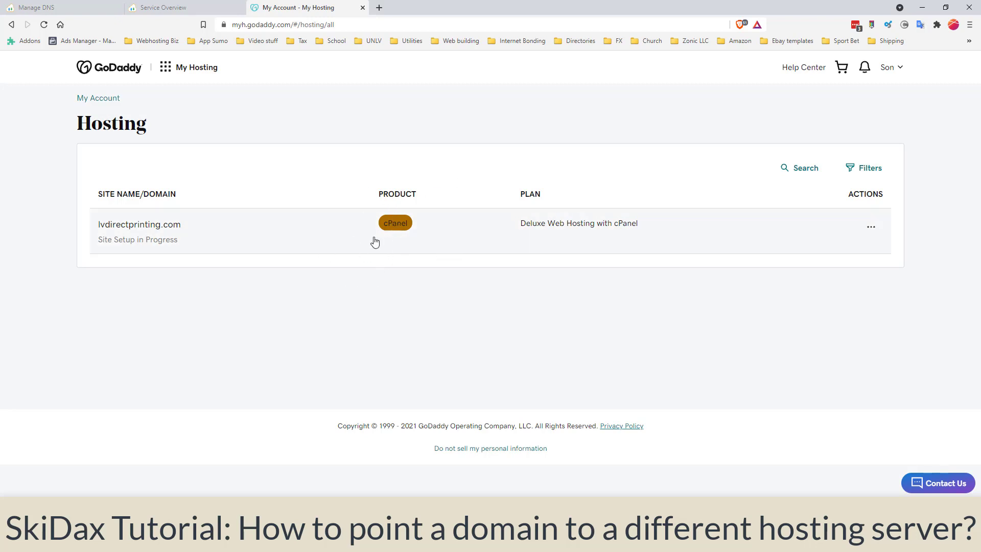
{"action": "left_click", "coordinate": [399, 228]}
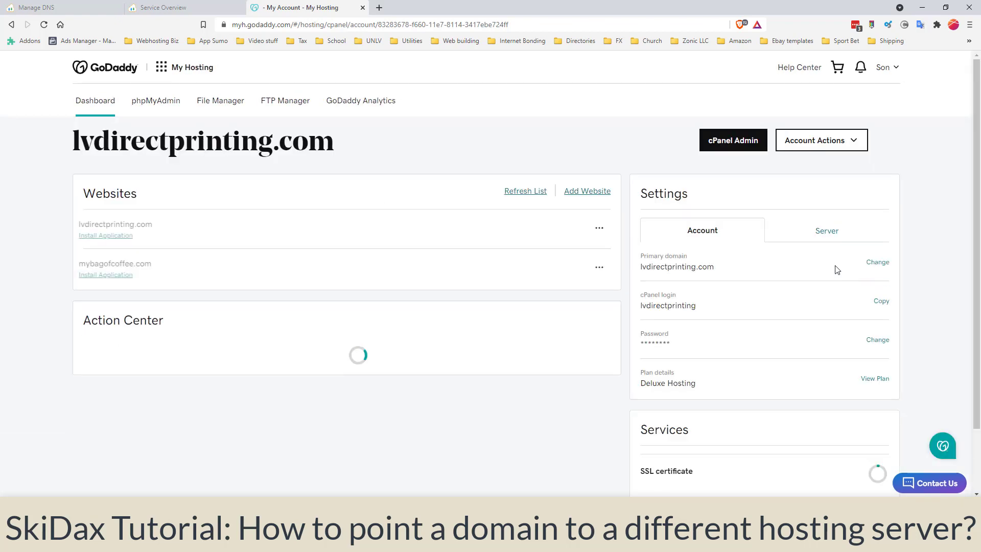
{"action": "left_click", "coordinate": [817, 232]}
{"action": "scroll", "coordinate": [767, 251], "scroll_direction": "down", "scroll_amount": 2}
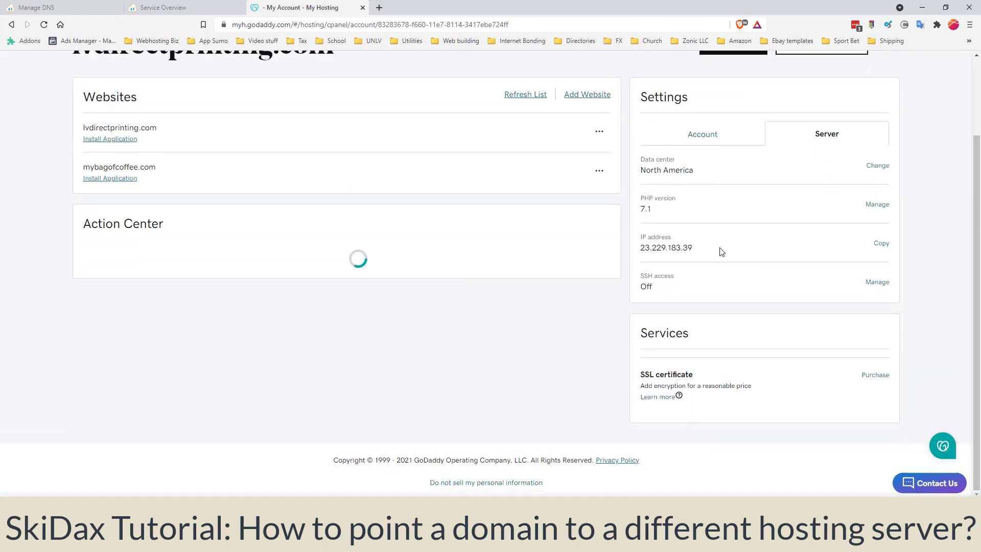
{"action": "left_click_drag", "start_coordinate": [701, 256], "coordinate": [639, 253]}
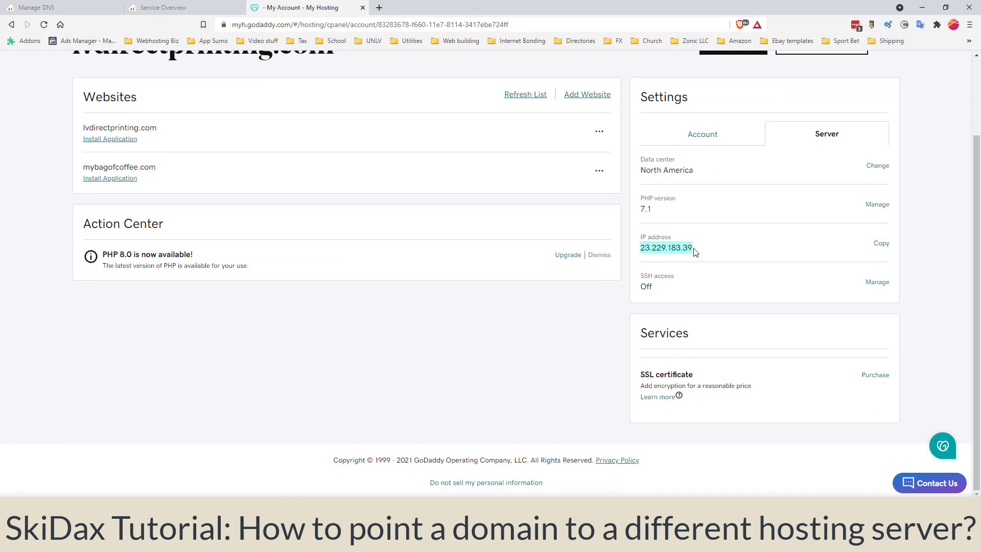
Return to the SkiDax Manage DNS page and enter @ as the new A record's name.
{"action": "left_click", "coordinate": [51, 8]}
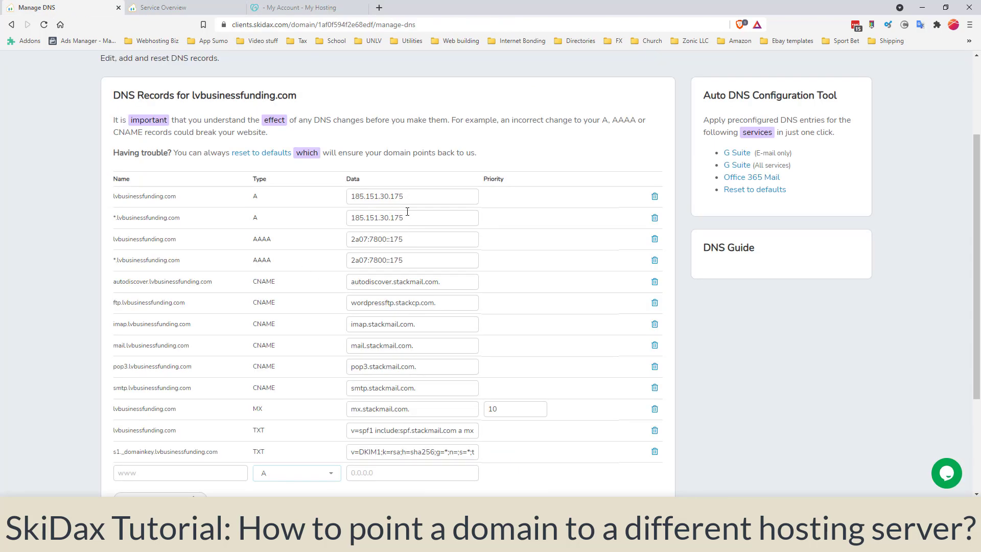
{"action": "double_click", "coordinate": [450, 197]}
{"action": "scroll", "coordinate": [307, 306], "scroll_direction": "down", "scroll_amount": 3}
{"action": "left_click", "coordinate": [197, 322]}
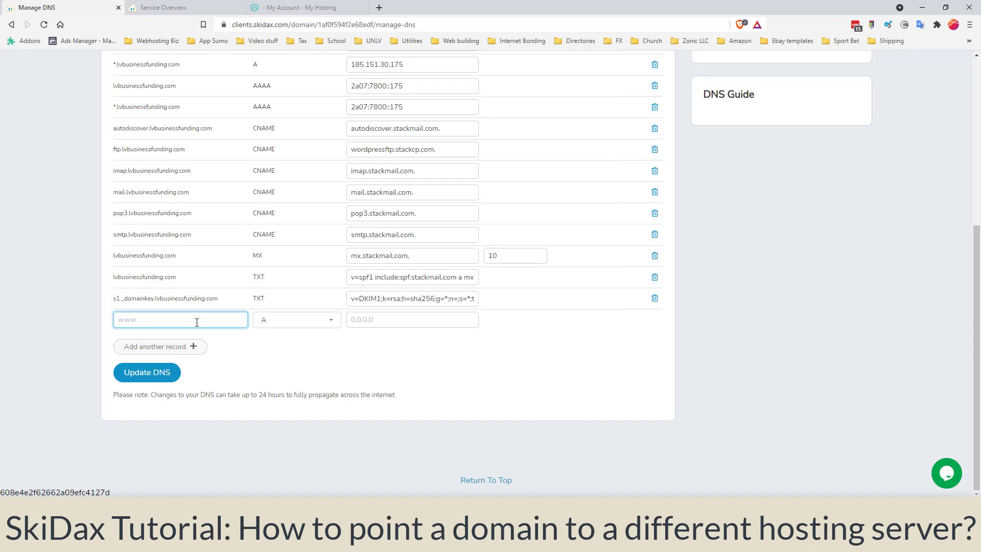
{"action": "type", "text": "@"}
Compare the new record row with the existing root domain records and highlight the root A record's IP address.
{"action": "scroll", "coordinate": [387, 256], "scroll_direction": "up", "scroll_amount": 4}
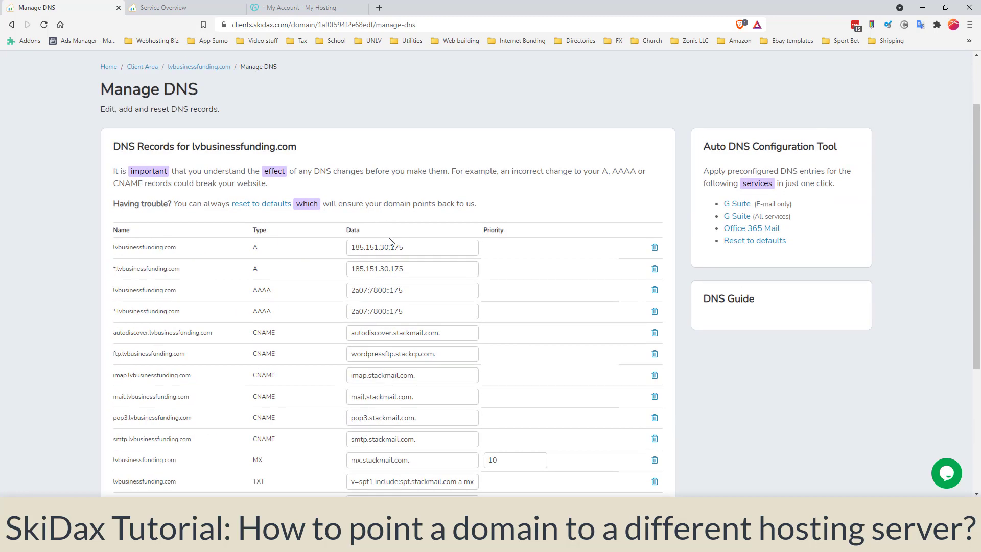
{"action": "scroll", "coordinate": [392, 269], "scroll_direction": "down", "scroll_amount": 3}
{"action": "scroll", "coordinate": [378, 377], "scroll_direction": "up", "scroll_amount": 1}
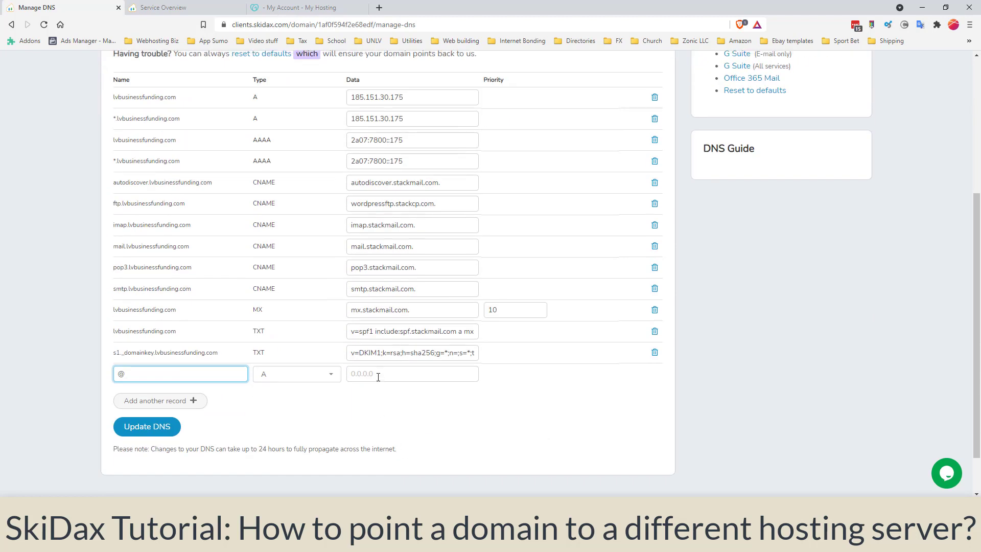
{"action": "left_click_drag", "start_coordinate": [176, 147], "coordinate": [106, 147]}
{"action": "left_click", "coordinate": [178, 152]}
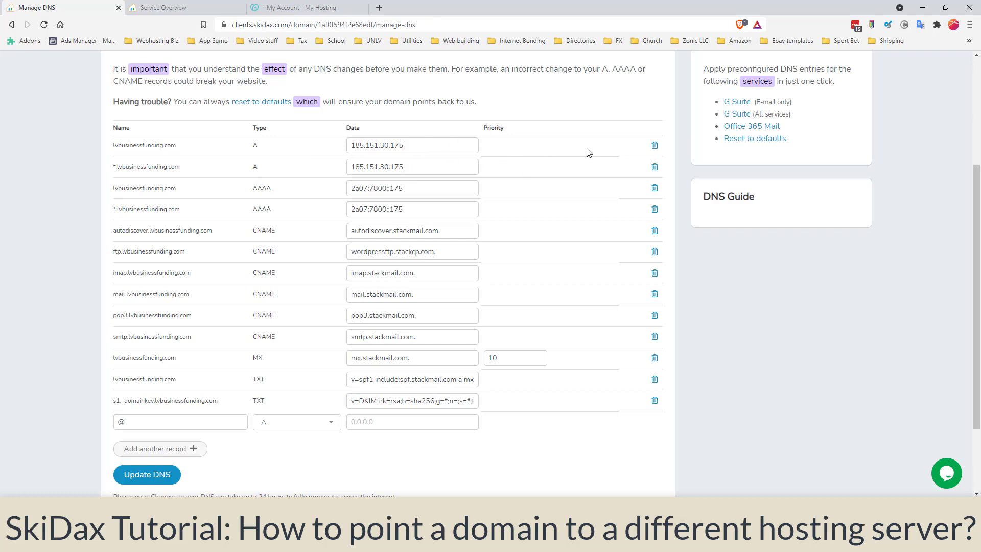
{"action": "double_click", "coordinate": [403, 146]}
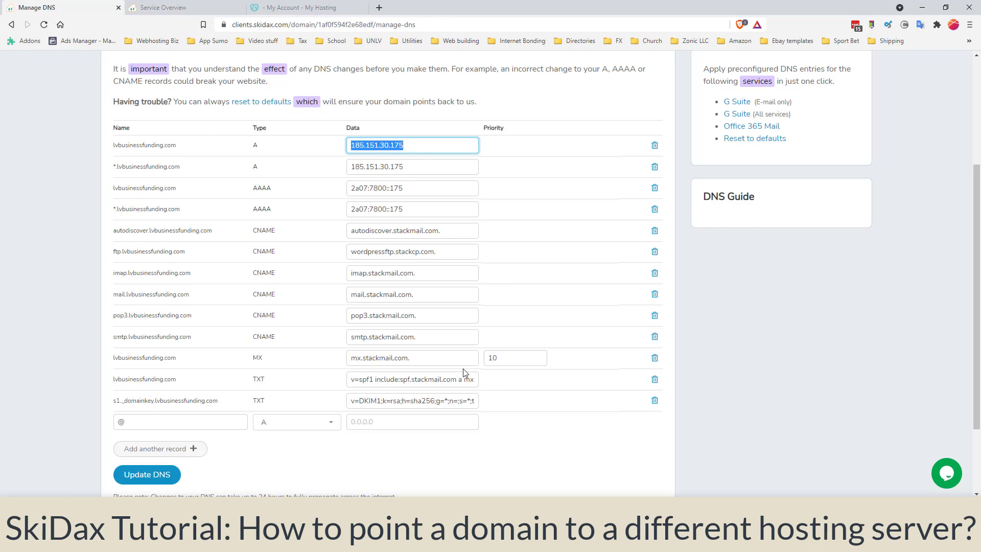
Clear the new record's name and select the IP address in the root domain's A record.
{"action": "left_click", "coordinate": [185, 425]}
{"action": "key", "text": "BackSpace"}
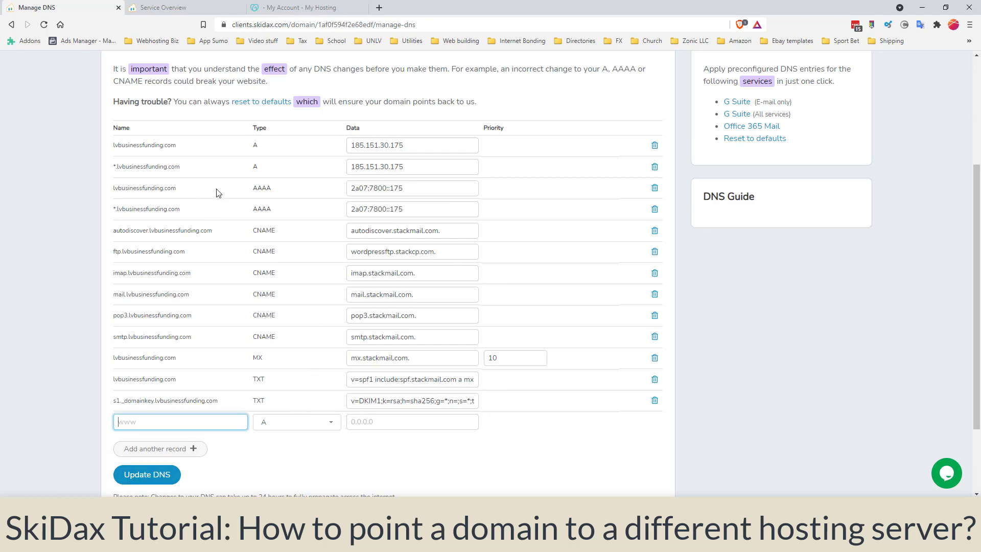
{"action": "double_click", "coordinate": [416, 146]}
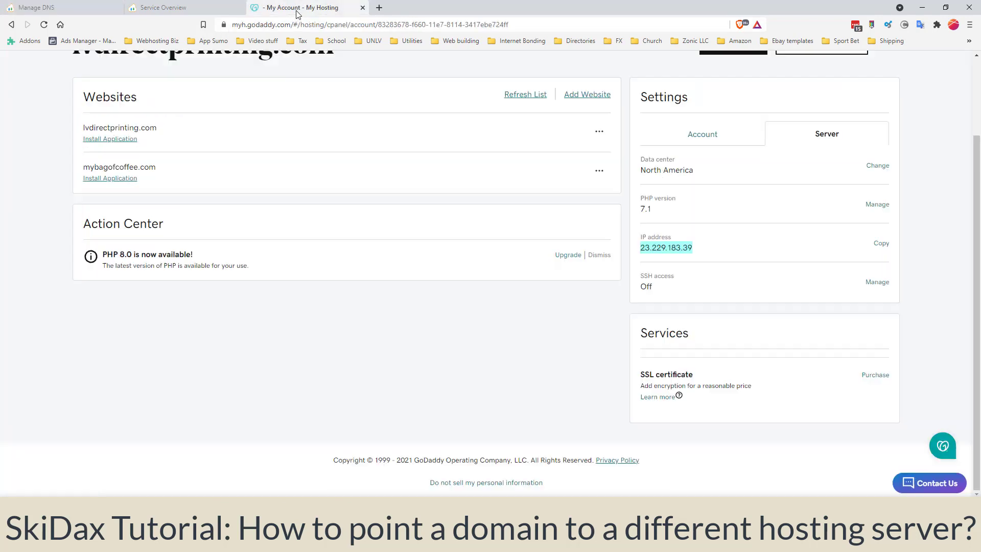
Switch to GoDaddy and examine the hosting account's server IP address and its SSL certificate service.
{"action": "left_click", "coordinate": [297, 8]}
{"action": "scroll", "coordinate": [800, 277], "scroll_direction": "up", "scroll_amount": 2}
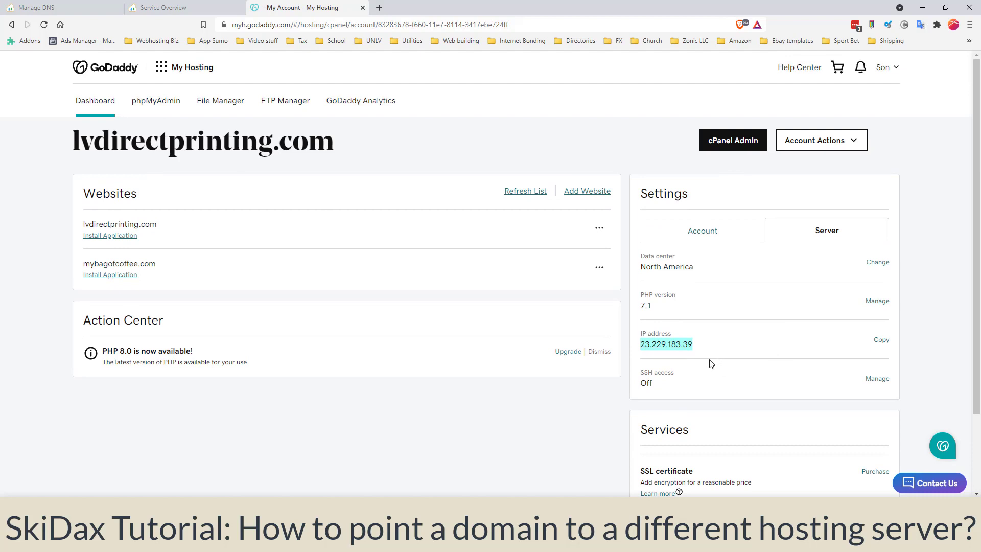
{"action": "scroll", "coordinate": [703, 357], "scroll_direction": "down", "scroll_amount": 2}
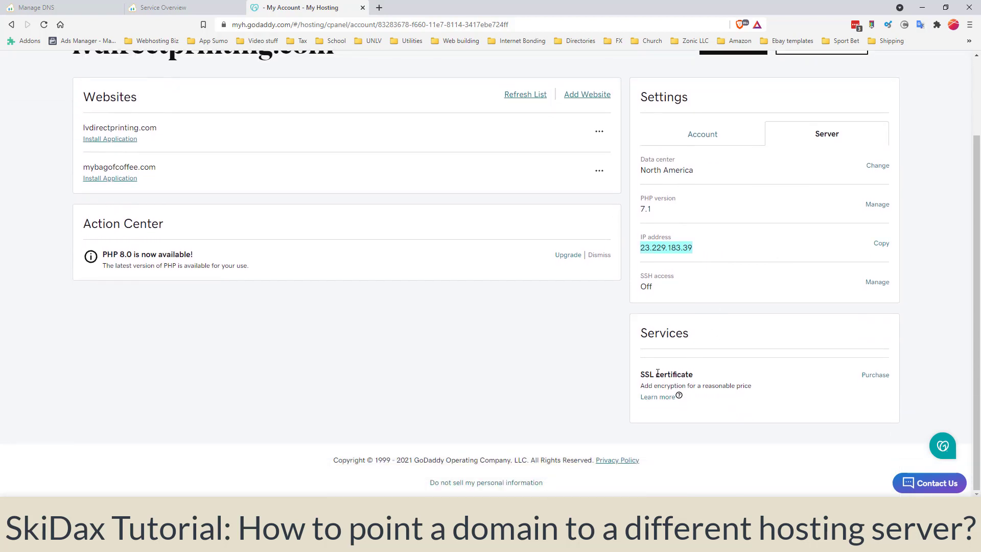
{"action": "left_click_drag", "start_coordinate": [639, 381], "coordinate": [725, 386]}
{"action": "left_click", "coordinate": [786, 386]}
{"action": "scroll", "coordinate": [725, 329], "scroll_direction": "up", "scroll_amount": 3}
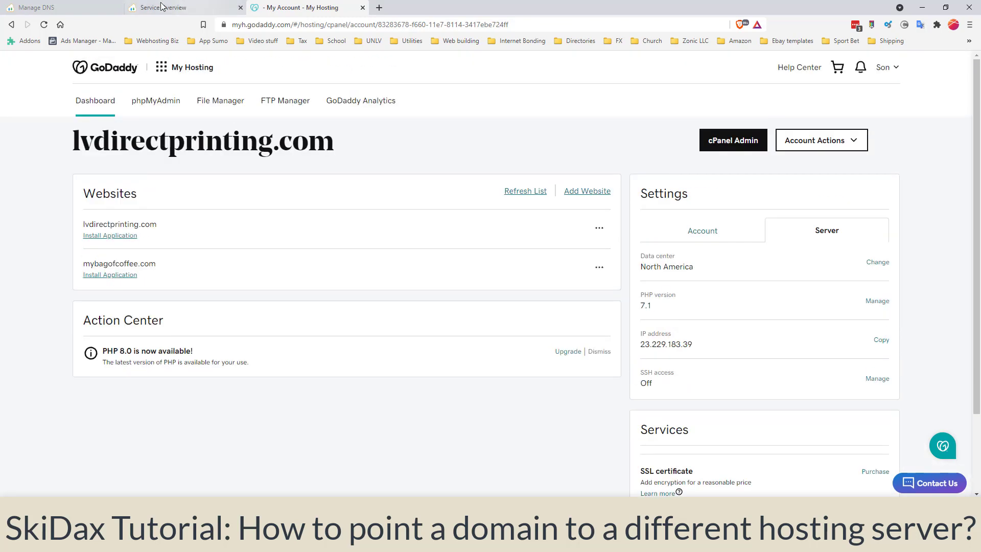
Review the root A record in SkiDax Manage DNS against the IP and IPv6 addresses in the package's account information.
{"action": "left_click", "coordinate": [67, 9]}
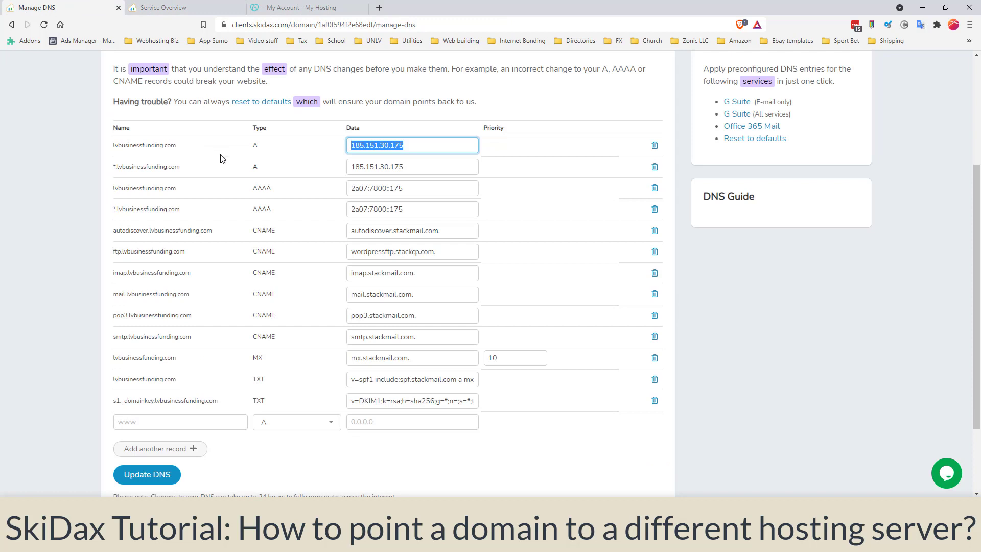
{"action": "scroll", "coordinate": [214, 139], "scroll_direction": "up", "scroll_amount": 3}
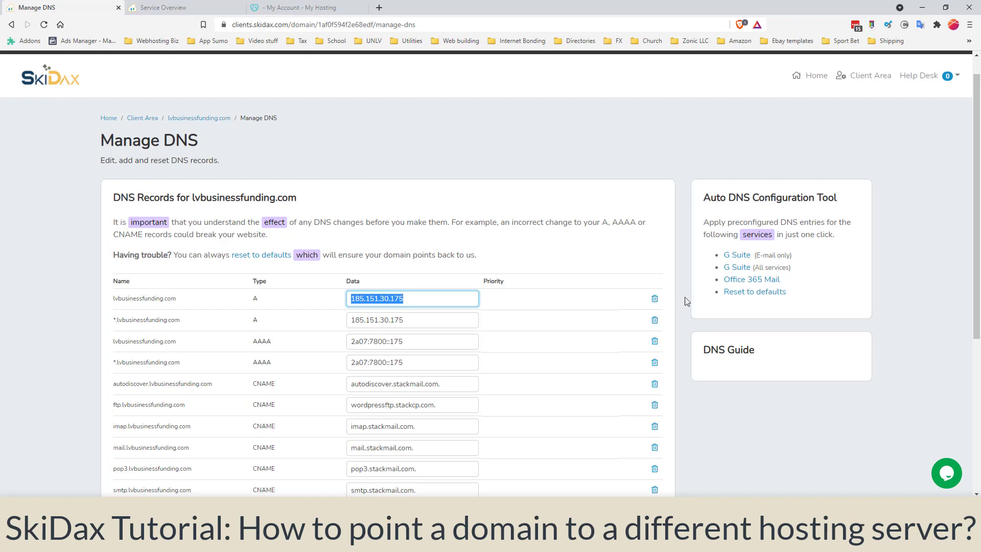
{"action": "left_click", "coordinate": [185, 8]}
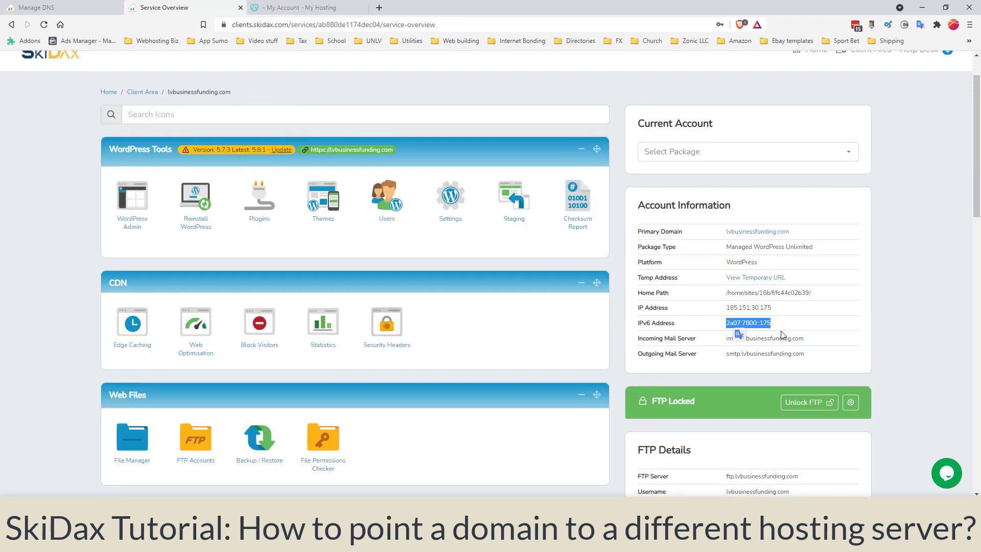
{"action": "left_click", "coordinate": [788, 331]}
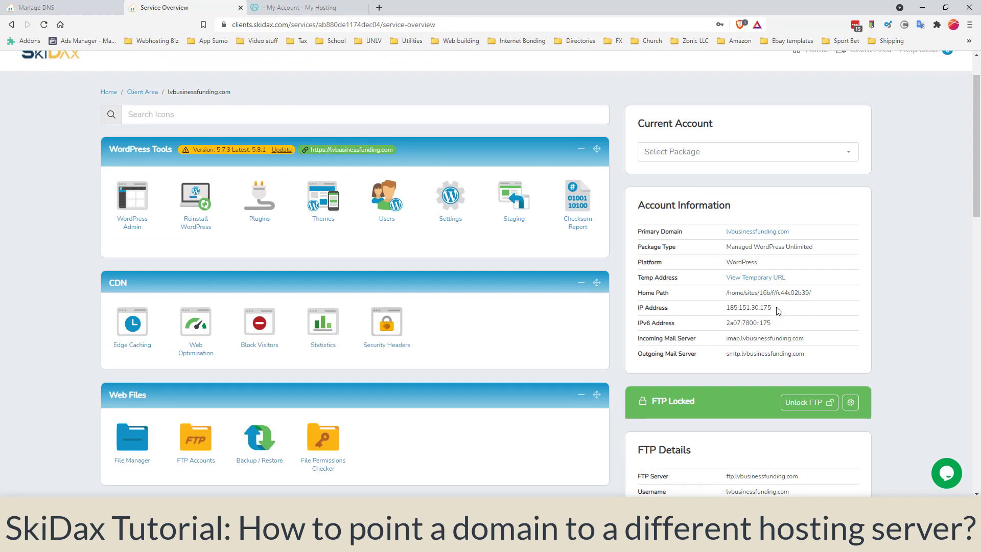
{"action": "left_click_drag", "start_coordinate": [773, 308], "coordinate": [733, 308]}
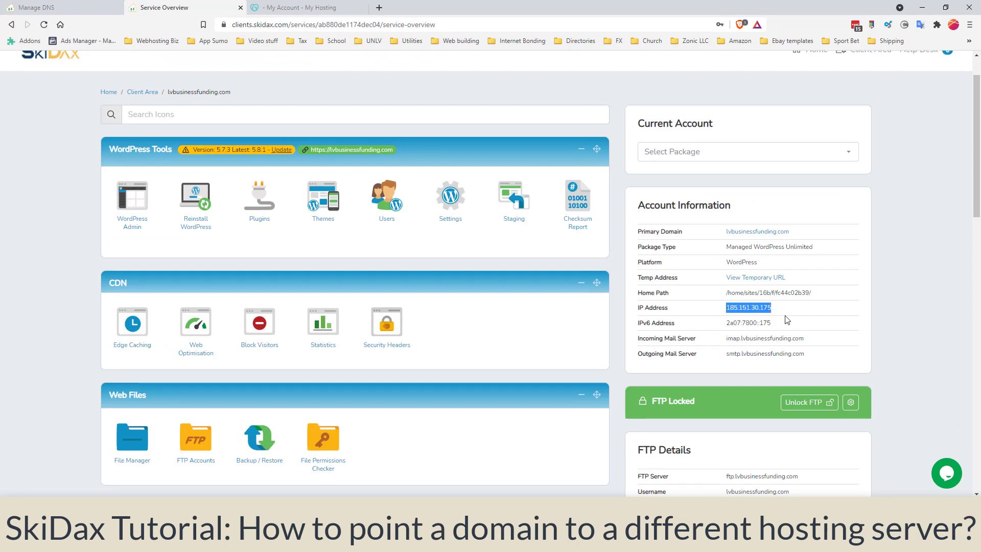
{"action": "scroll", "coordinate": [768, 323], "scroll_direction": "down", "scroll_amount": 1}
{"action": "left_click_drag", "start_coordinate": [772, 273], "coordinate": [727, 279]}
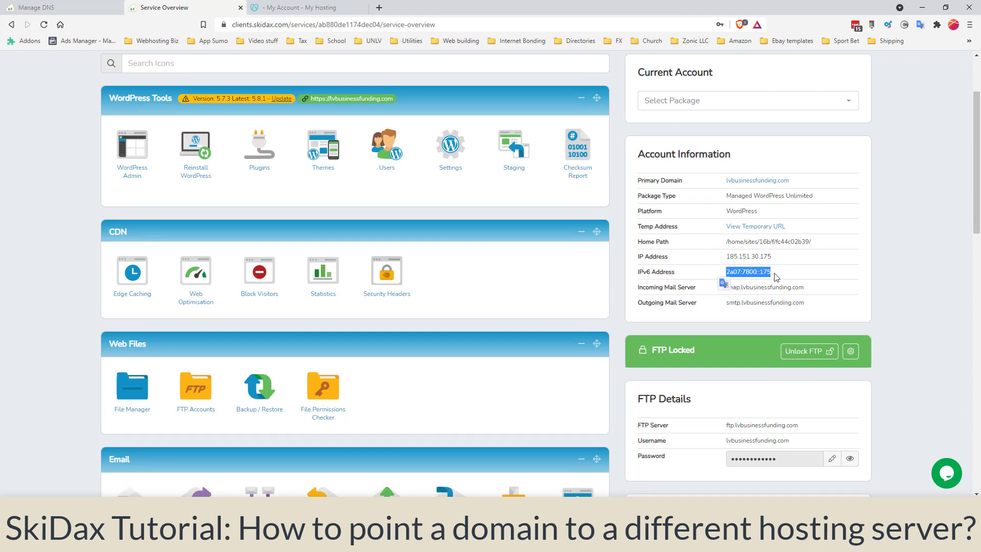
{"action": "left_click", "coordinate": [783, 277]}
Look through the hosting package's tools on the Service Overview page, down to the Domain Names, Security, and Logs & Stats sections.
{"action": "scroll", "coordinate": [610, 320], "scroll_direction": "down", "scroll_amount": 3}
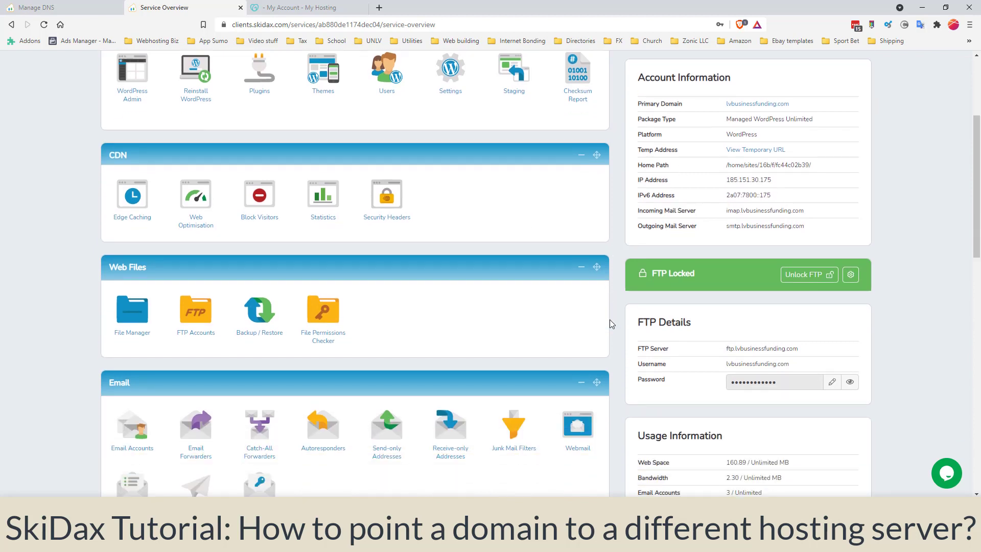
{"action": "scroll", "coordinate": [610, 321], "scroll_direction": "down", "scroll_amount": 2}
{"action": "scroll", "coordinate": [610, 321], "scroll_direction": "up", "scroll_amount": 4}
{"action": "scroll", "coordinate": [556, 318], "scroll_direction": "up", "scroll_amount": 1}
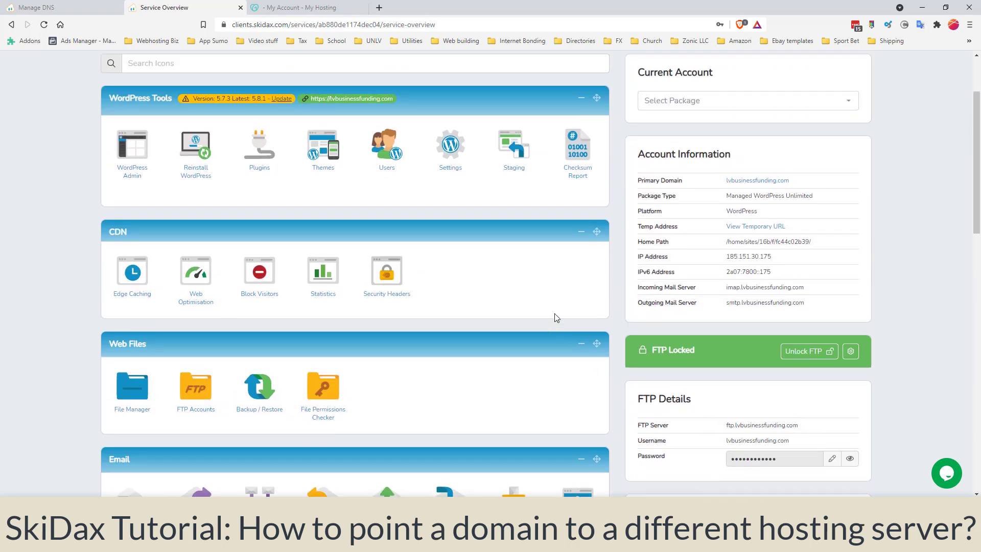
{"action": "scroll", "coordinate": [529, 299], "scroll_direction": "down", "scroll_amount": 10}
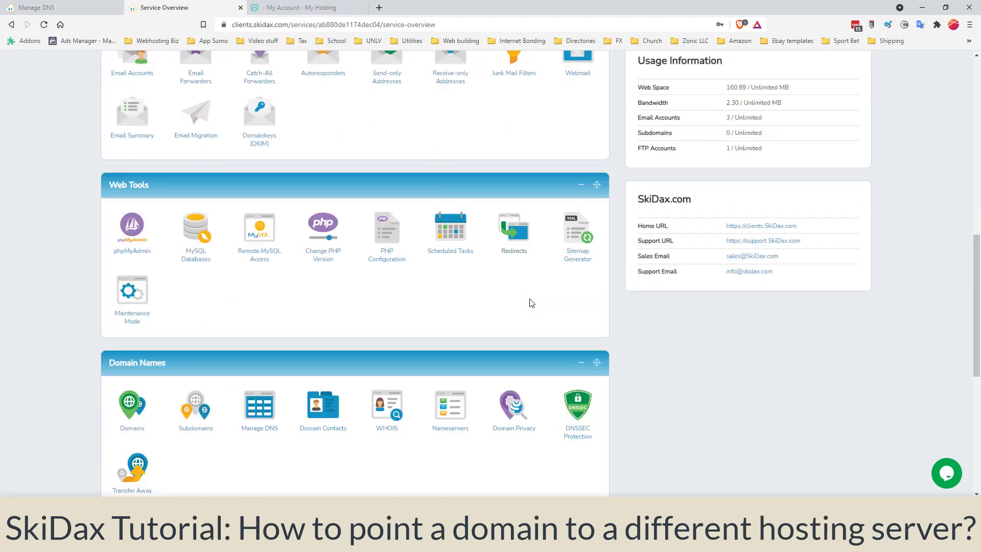
{"action": "scroll", "coordinate": [529, 299], "scroll_direction": "down", "scroll_amount": 4}
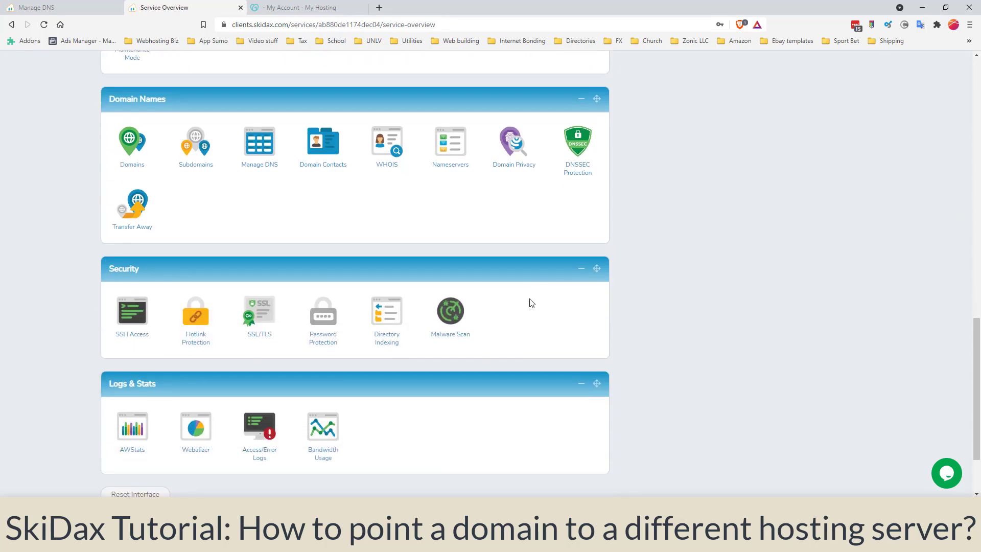